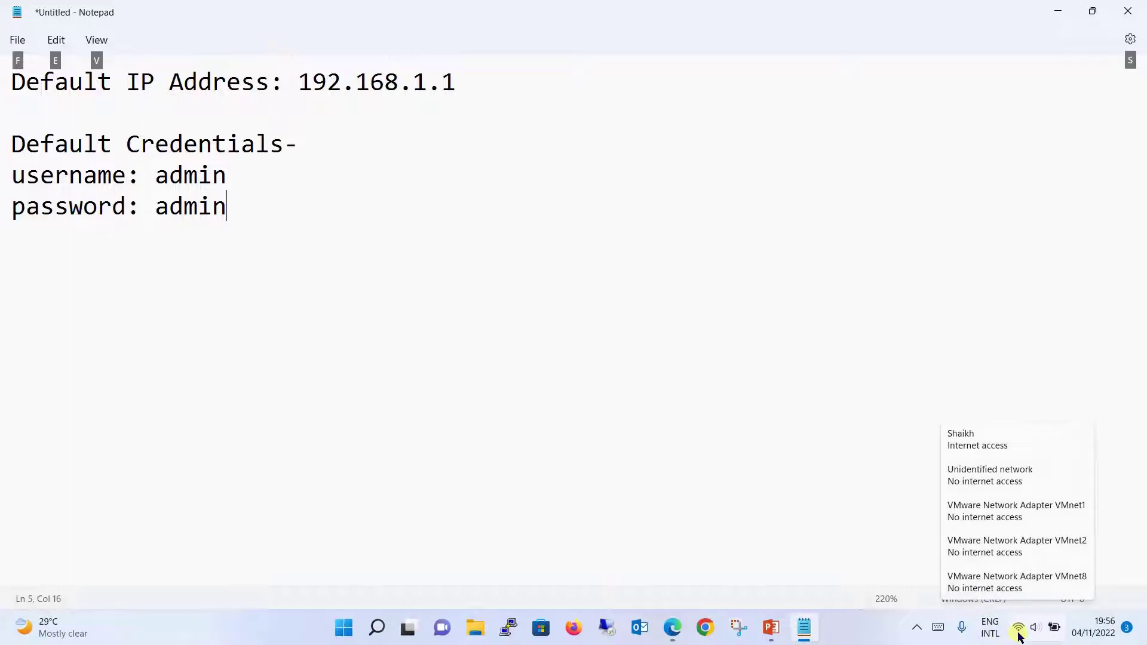
{"action": "right_click", "coordinate": [1018, 635]}
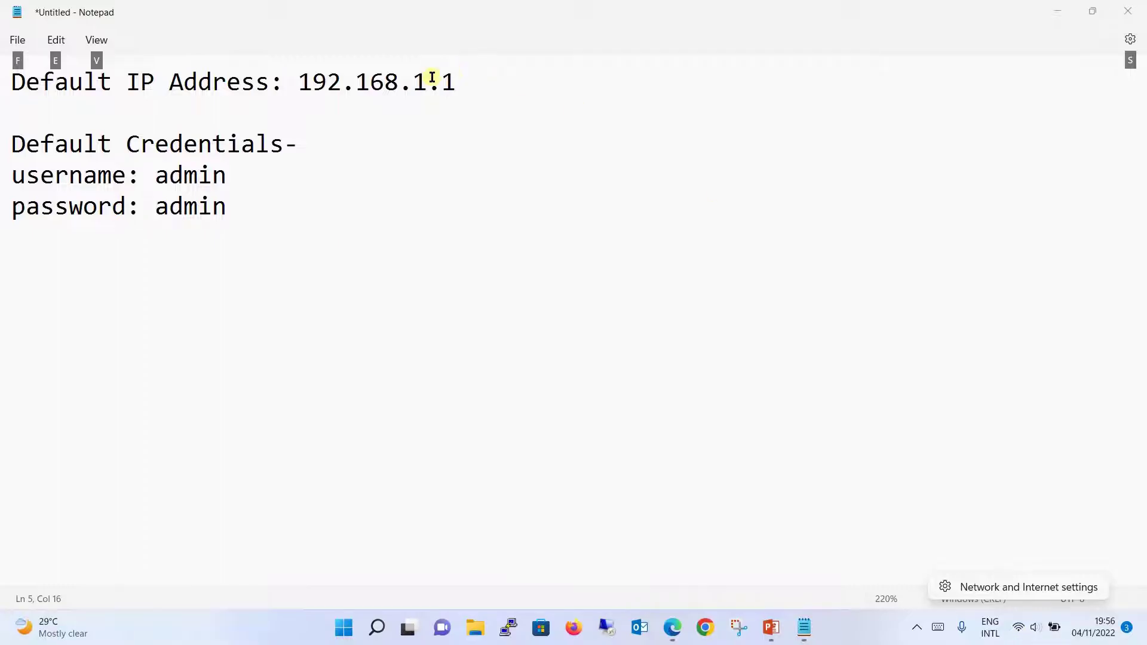
{"action": "left_click", "coordinate": [1035, 589]}
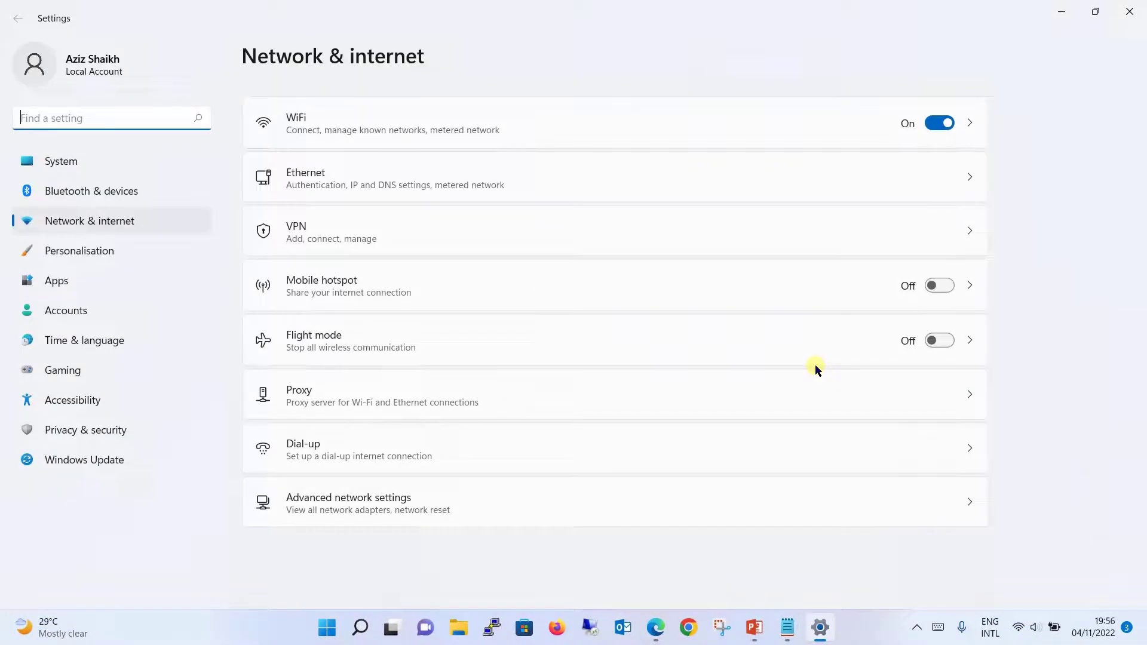
{"action": "left_click", "coordinate": [968, 330]}
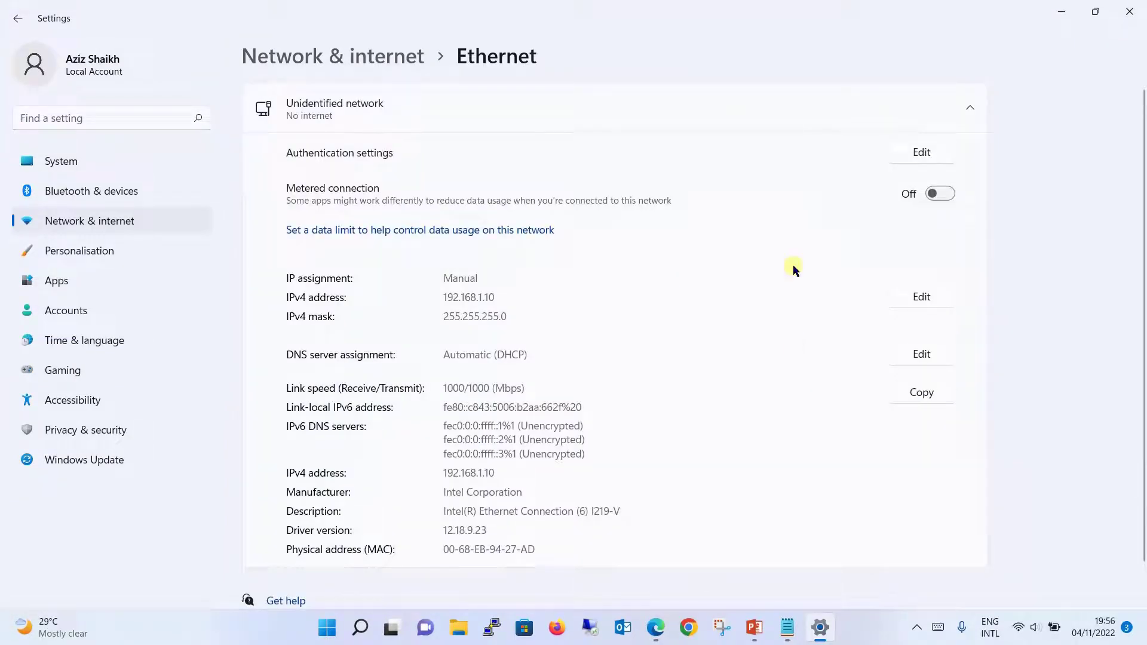
{"action": "left_click", "coordinate": [918, 297]}
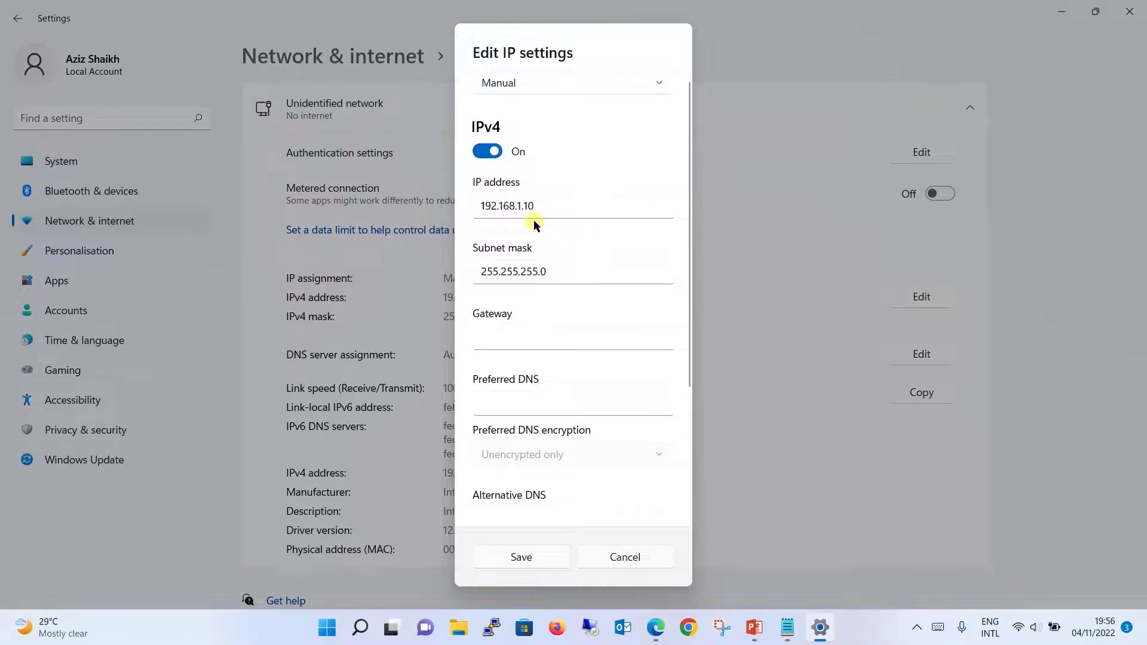
{"action": "left_click", "coordinate": [542, 207]}
{"action": "left_click", "coordinate": [559, 273]}
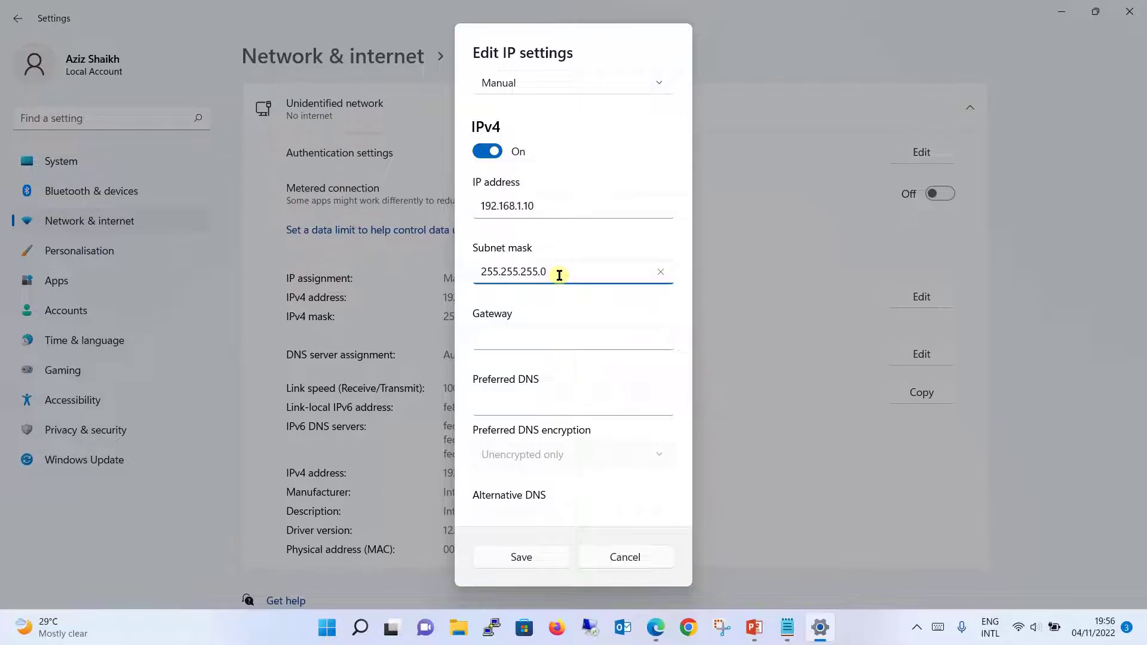
{"action": "left_click", "coordinate": [544, 331]}
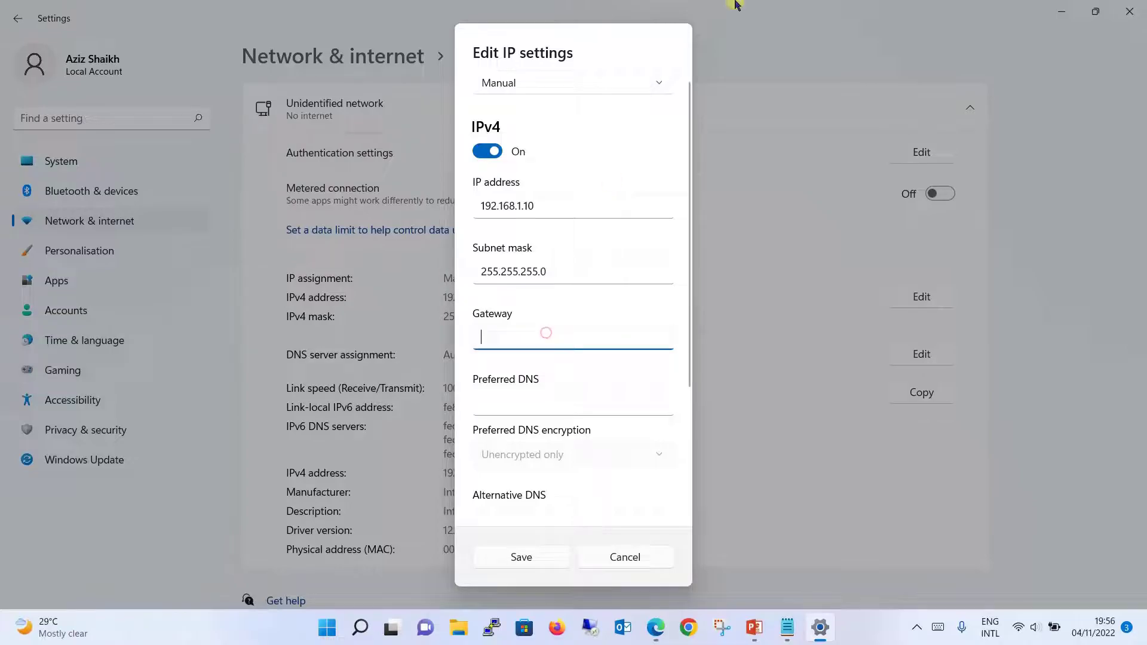
{"action": "left_click", "coordinate": [609, 559]}
{"action": "left_click", "coordinate": [1128, 10]}
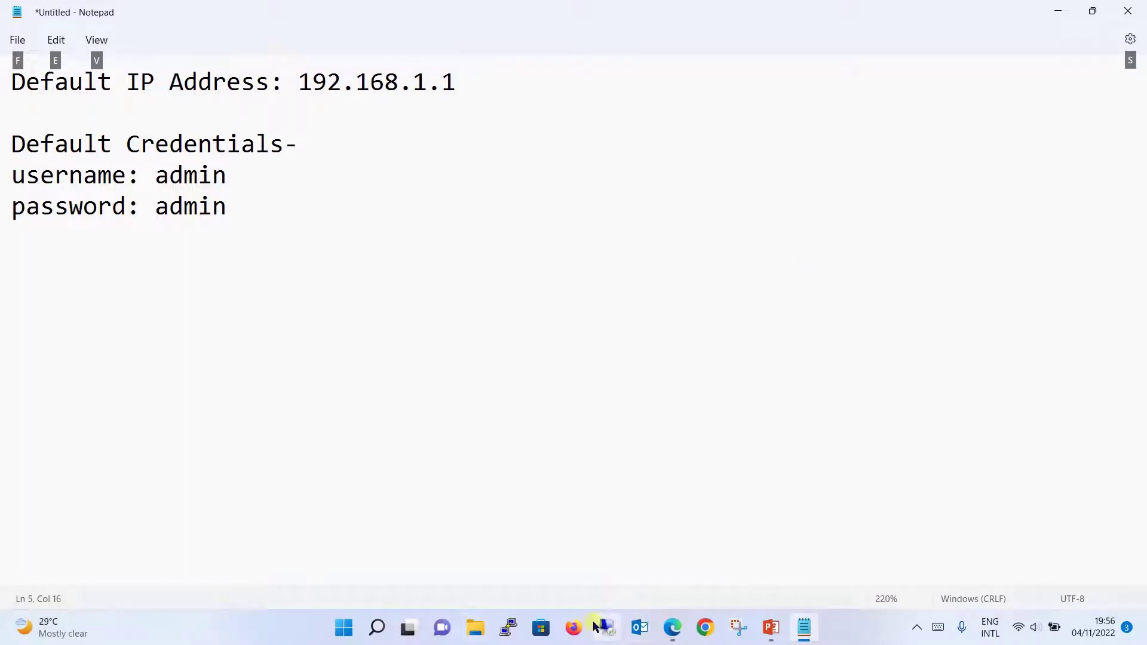
Open Firefox, go to 192.168.1.1 and log in with the admin username and password.
{"action": "left_click", "coordinate": [573, 628]}
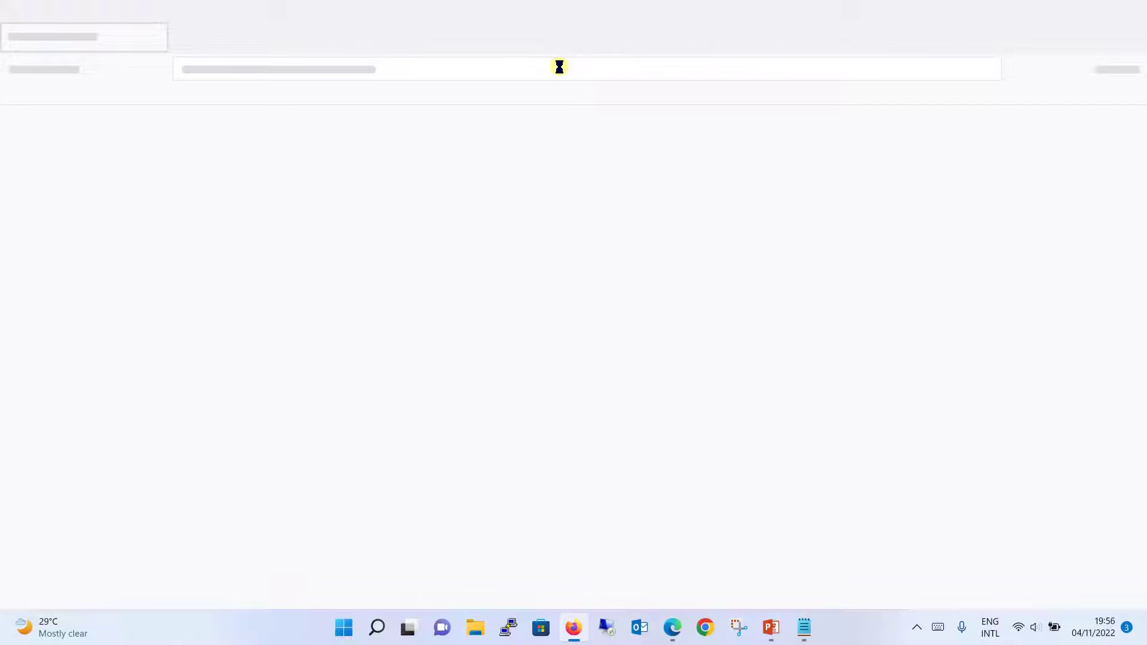
{"action": "type", "text": "192.168.1.1"}
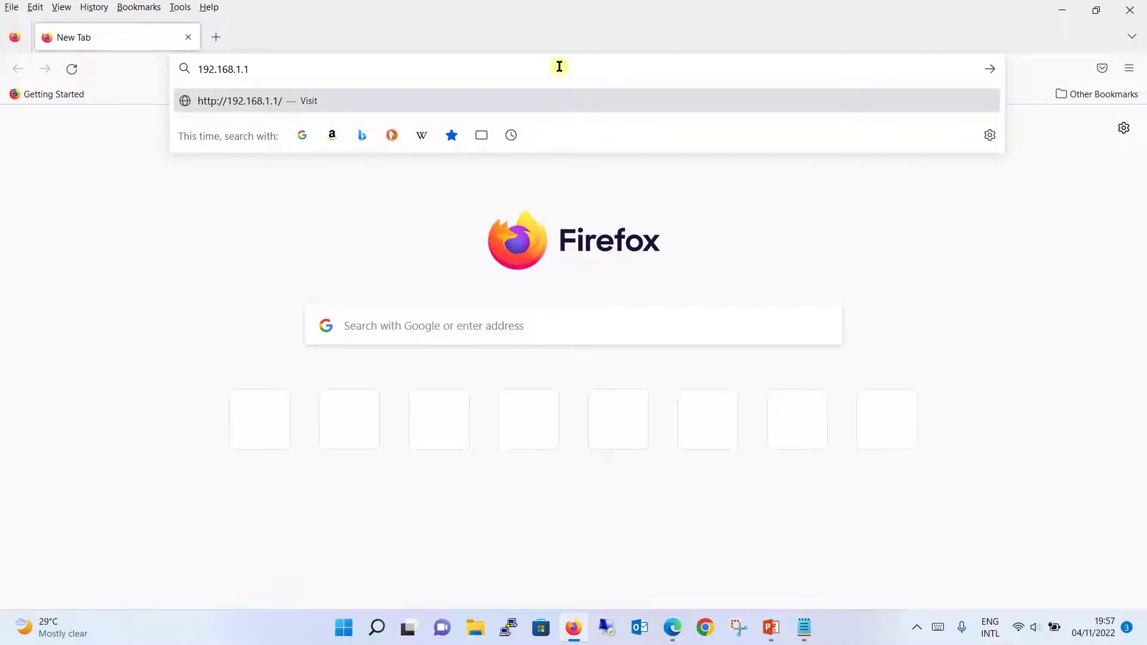
{"action": "key", "text": "Return"}
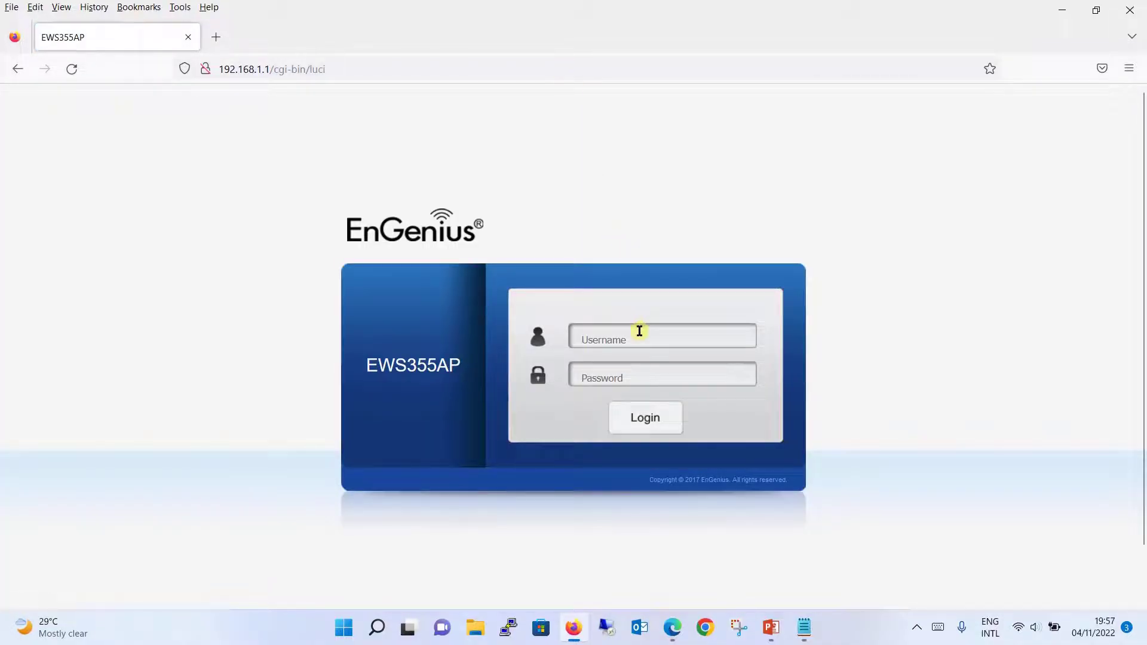
{"action": "key", "text": "Return"}
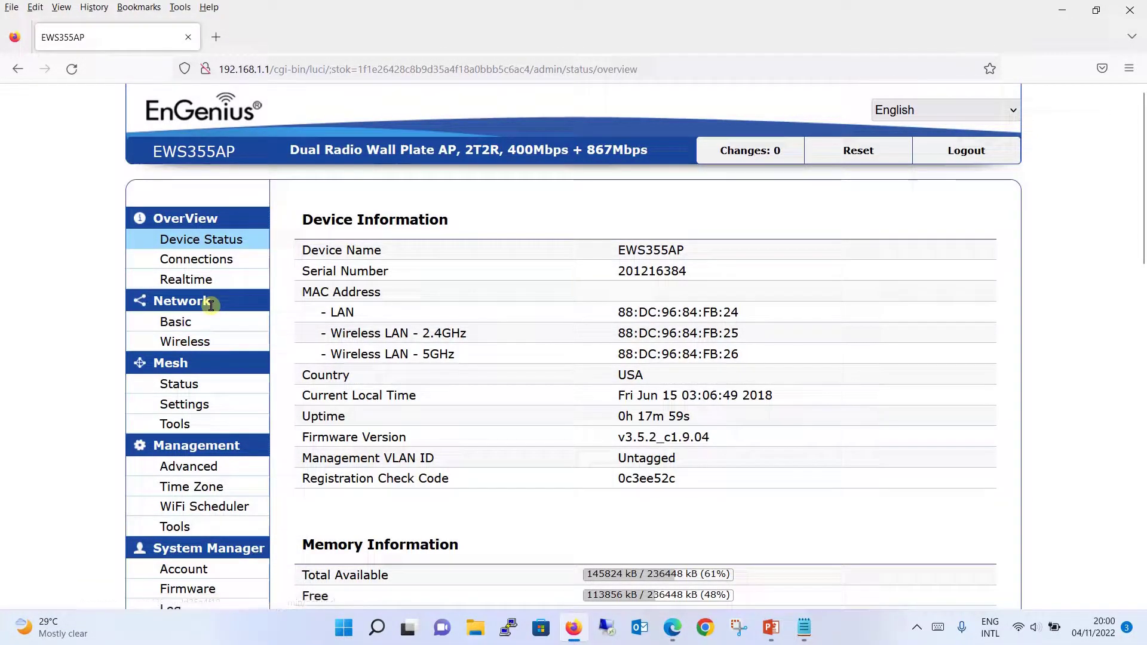
On the Network > Wireless page, replace device name EWS355AP with LAB-WAP1.
{"action": "left_click", "coordinate": [219, 344]}
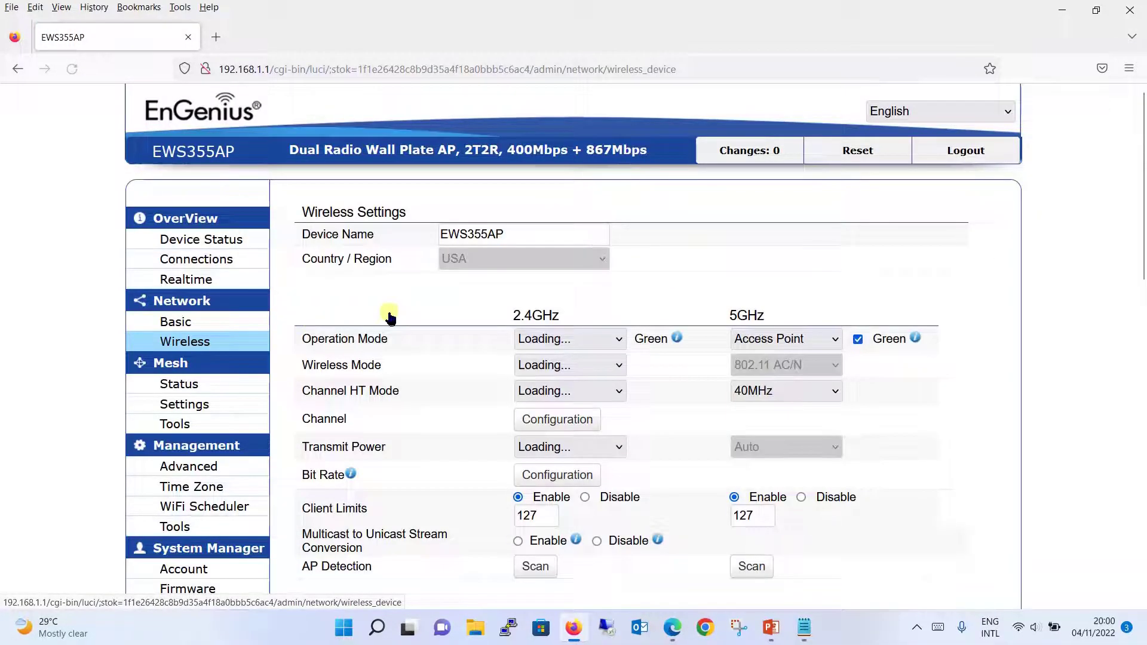
{"action": "double_click", "coordinate": [548, 230]}
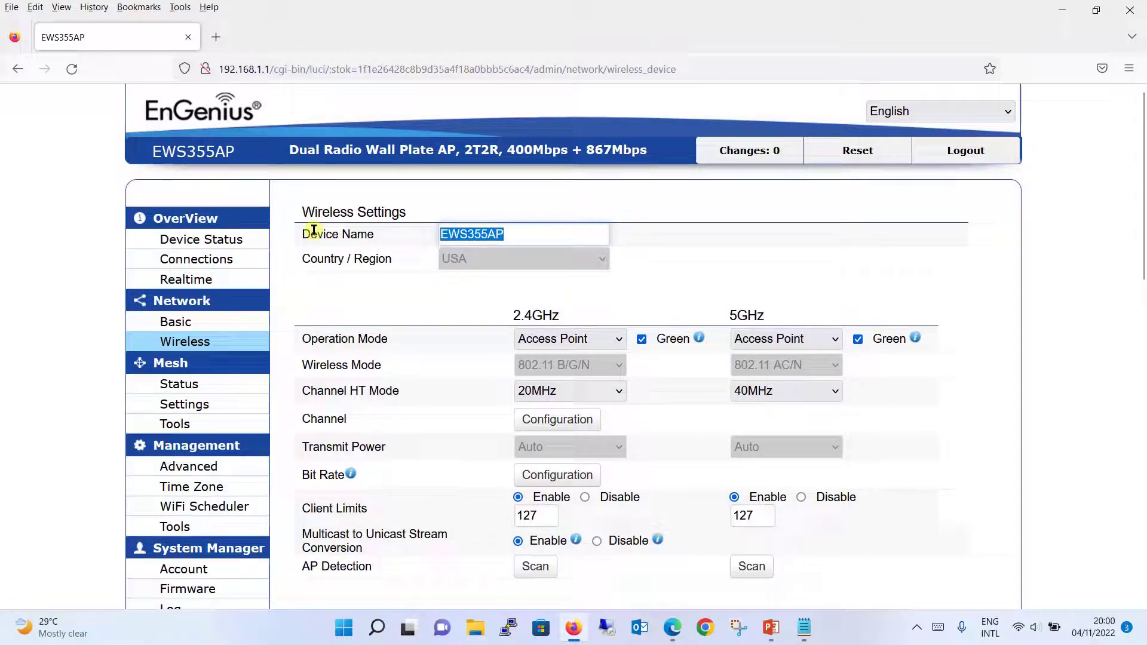
{"action": "type", "text": "LAB"}
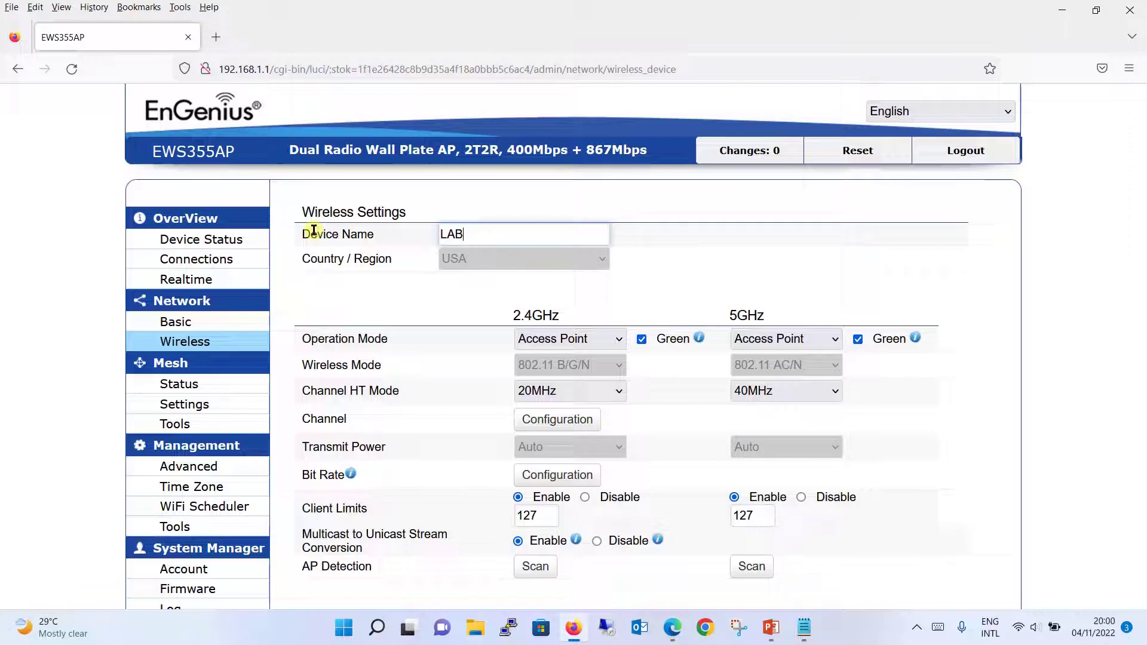
{"action": "type", "text": "-WAP1"}
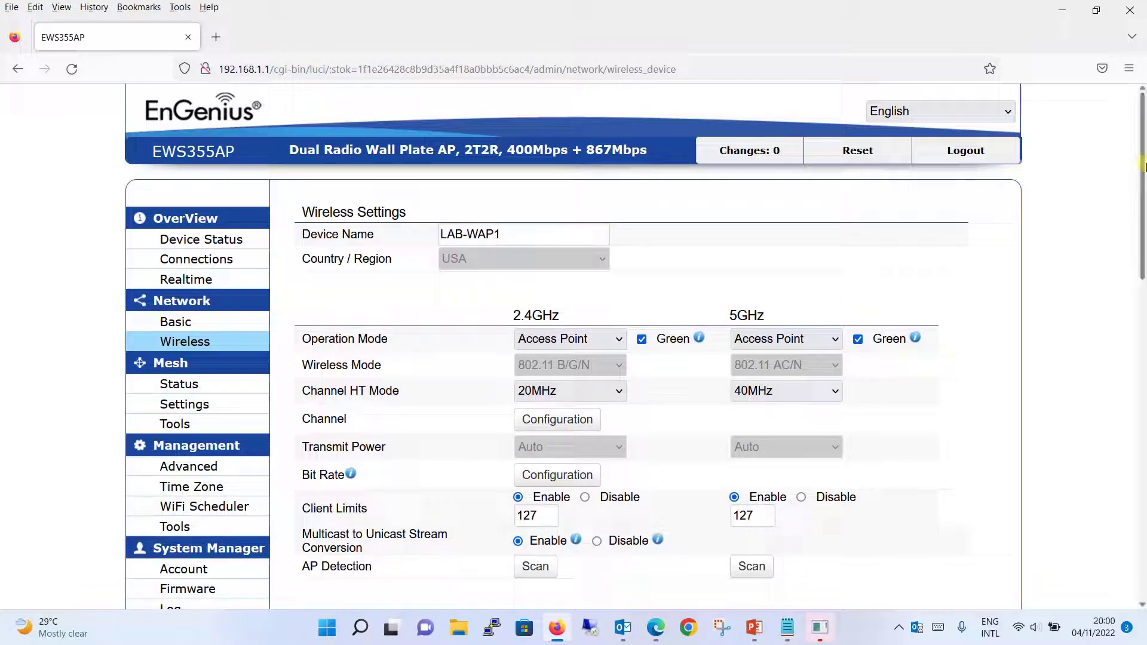
Rename SSID 1 from EnGenius84FB25_1 to LAB-WAP, leaving the second SSID disabled.
{"action": "scroll", "coordinate": [617, 213], "scroll_direction": "down", "scroll_amount": 2}
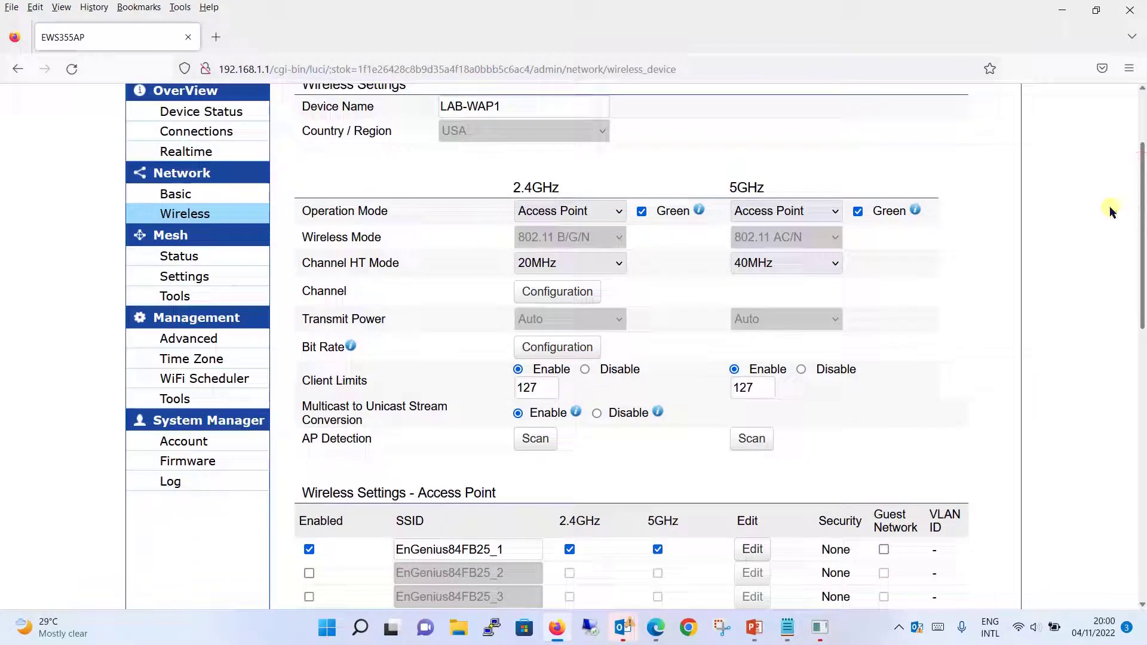
{"action": "left_click", "coordinate": [617, 213]}
{"action": "left_click", "coordinate": [617, 214]}
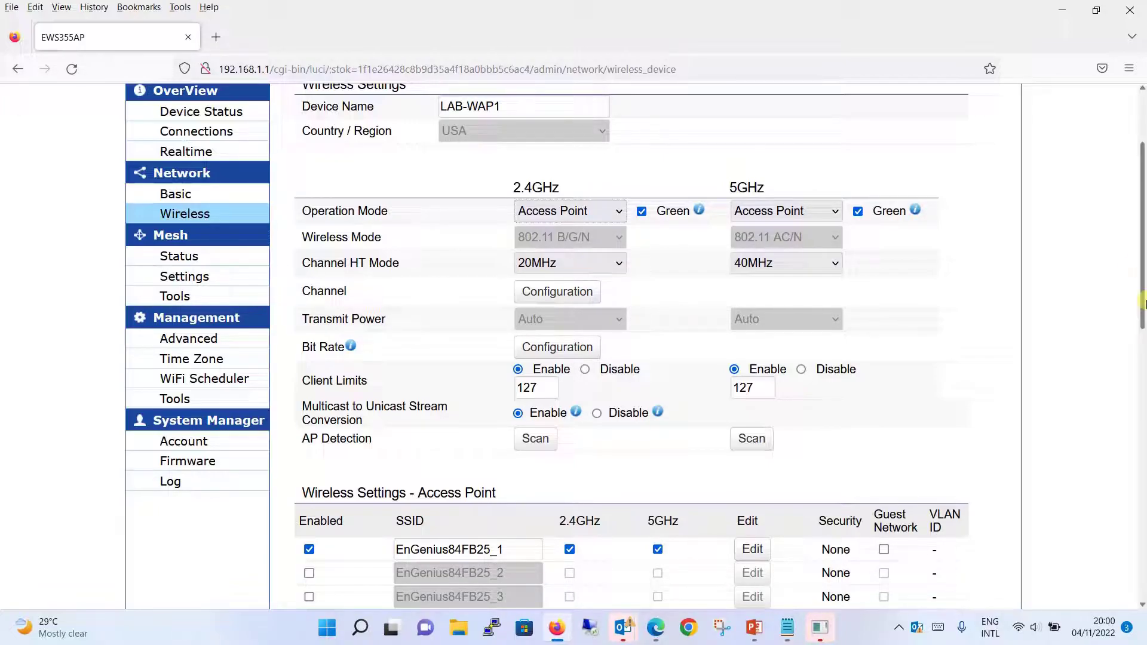
{"action": "left_click_drag", "start_coordinate": [1142, 297], "coordinate": [1142, 364]}
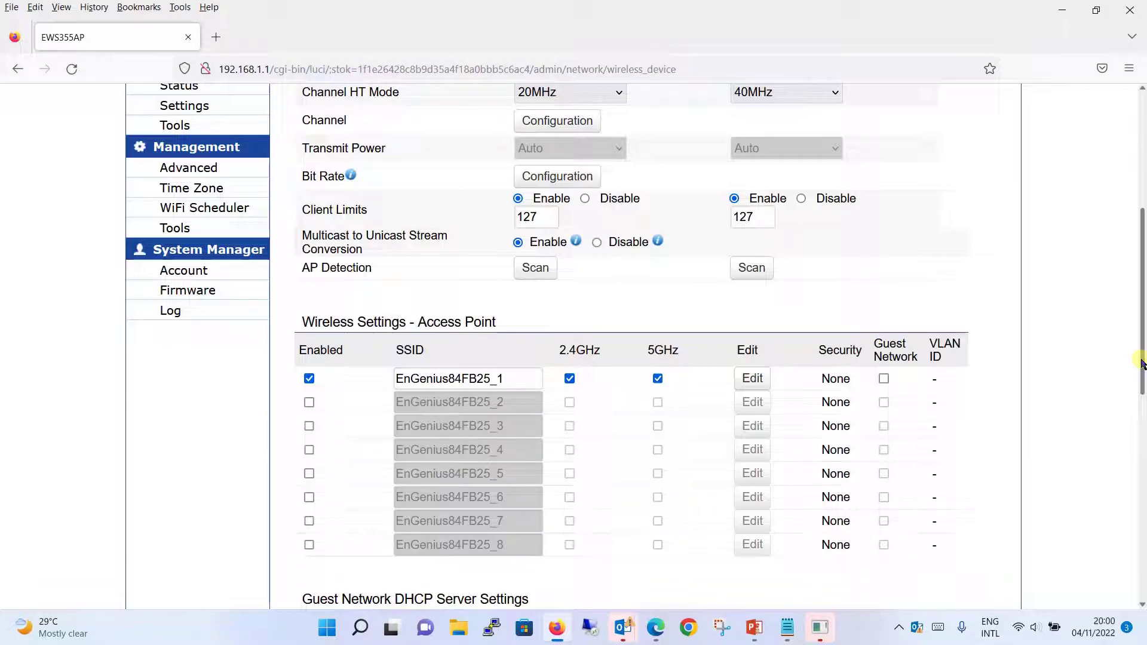
{"action": "left_click", "coordinate": [310, 404]}
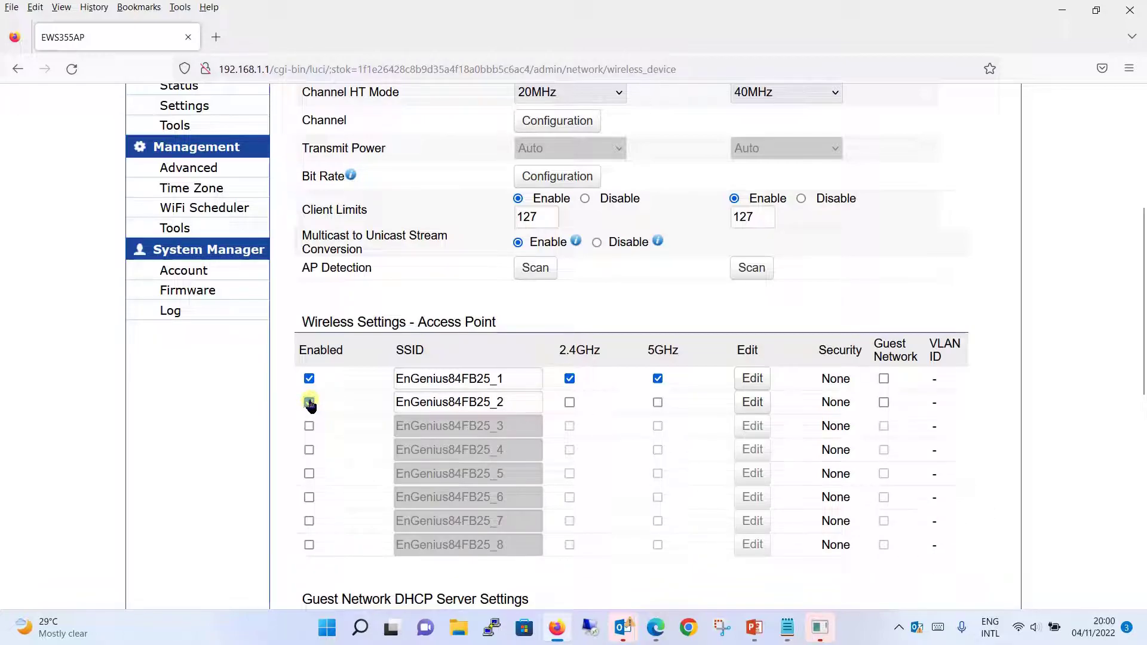
{"action": "left_click", "coordinate": [309, 403]}
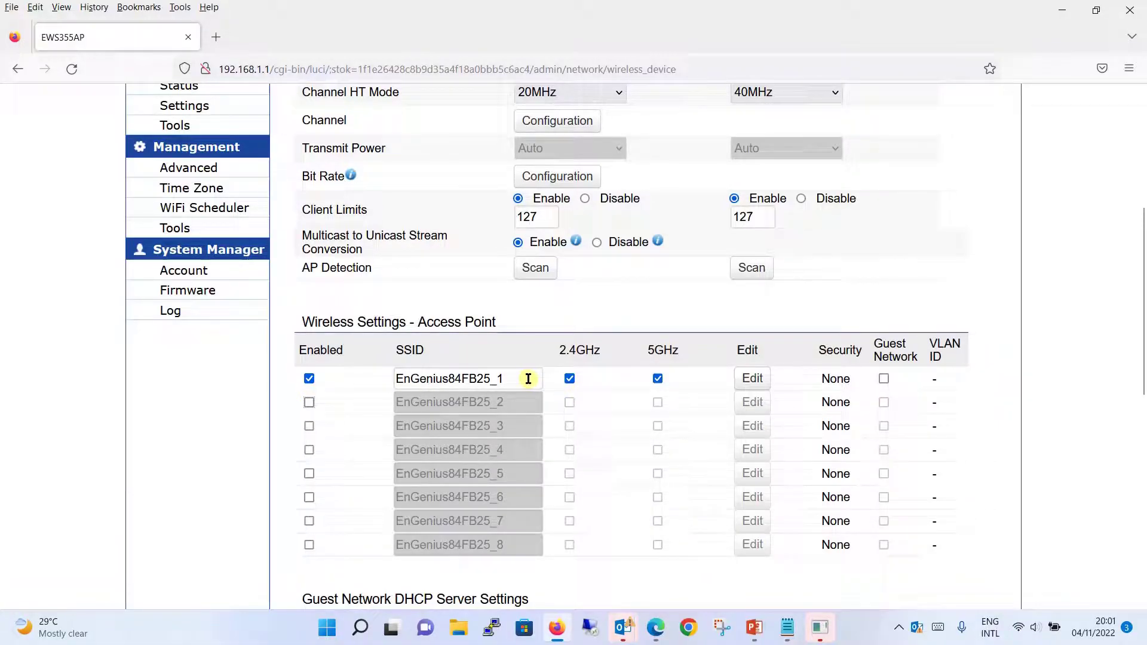
{"action": "left_click_drag", "start_coordinate": [528, 379], "coordinate": [367, 357]}
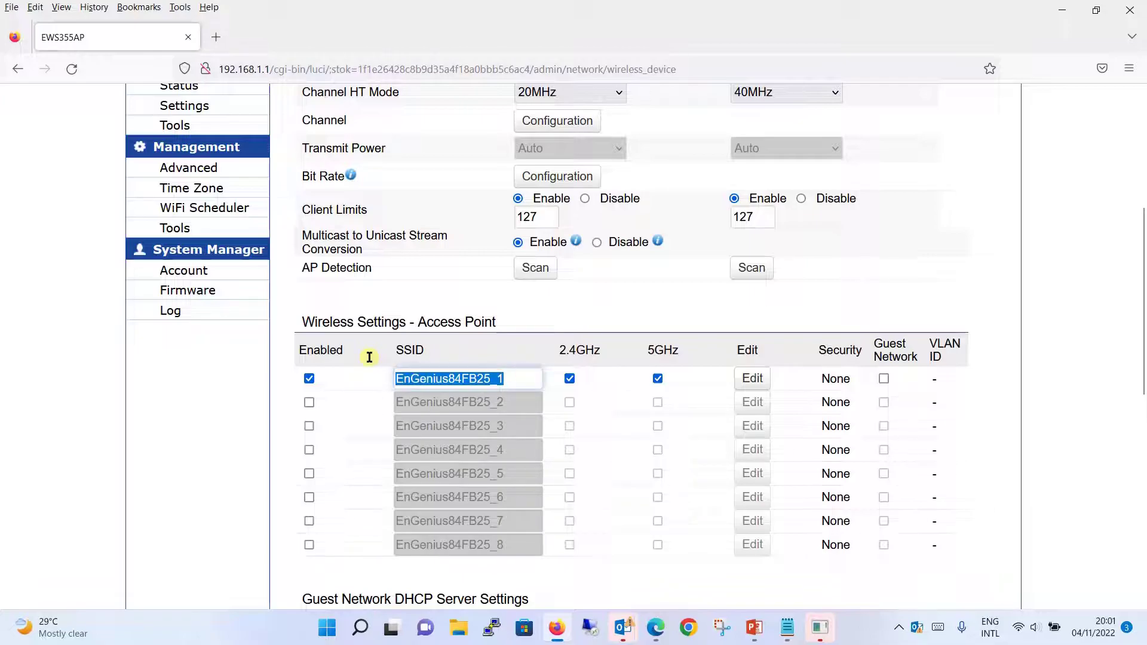
{"action": "type", "text": "LAB-WAP"}
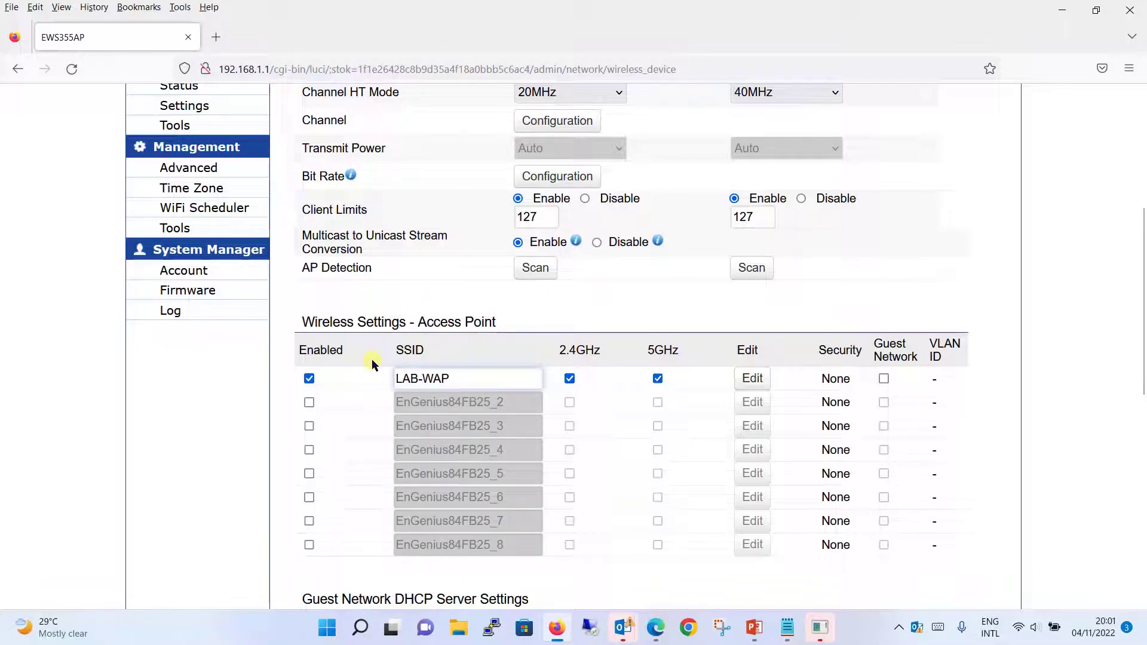
{"action": "mouse_move", "coordinate": [1142, 250]}
{"action": "left_mouse_down"}
{"action": "mouse_move", "coordinate": [1142, 174]}
{"action": "mouse_move", "coordinate": [1142, 227]}
{"action": "left_mouse_up"}
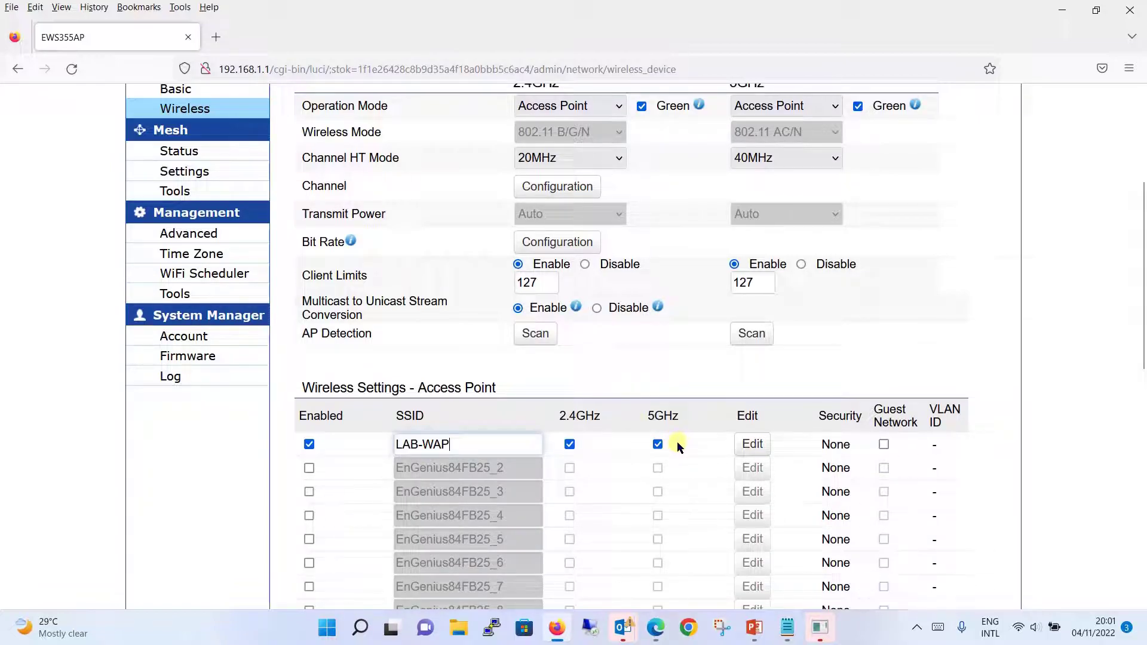
Edit the first SSID's detailed settings and change its SSID field to LAB-WAP.
{"action": "left_click", "coordinate": [762, 446]}
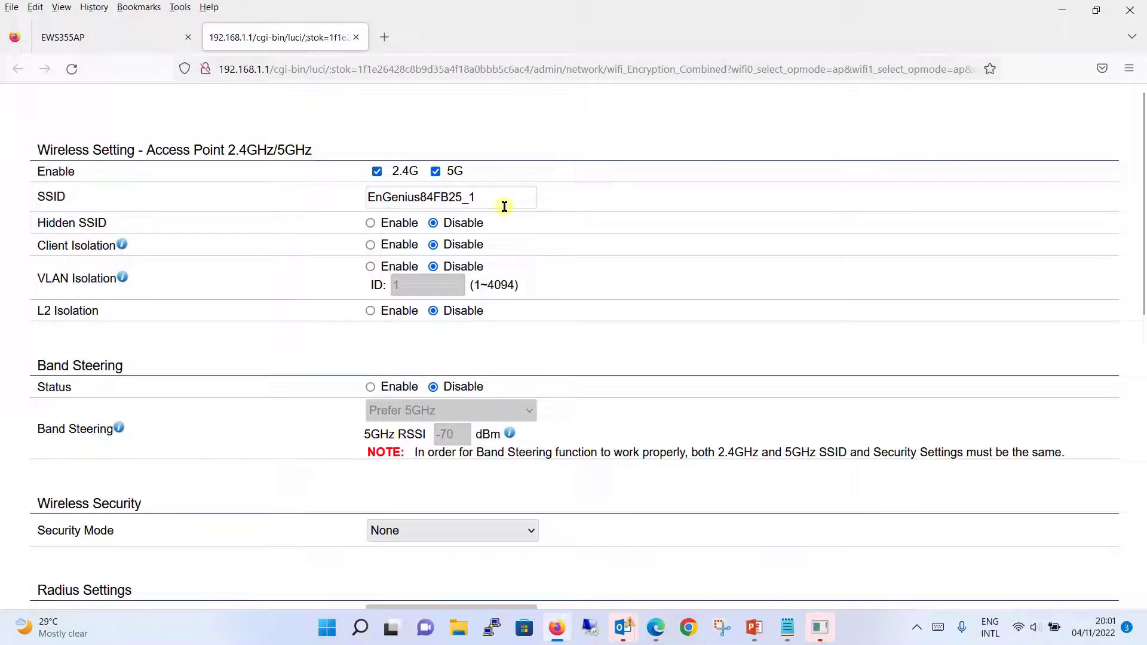
{"action": "left_click_drag", "start_coordinate": [501, 206], "coordinate": [312, 194]}
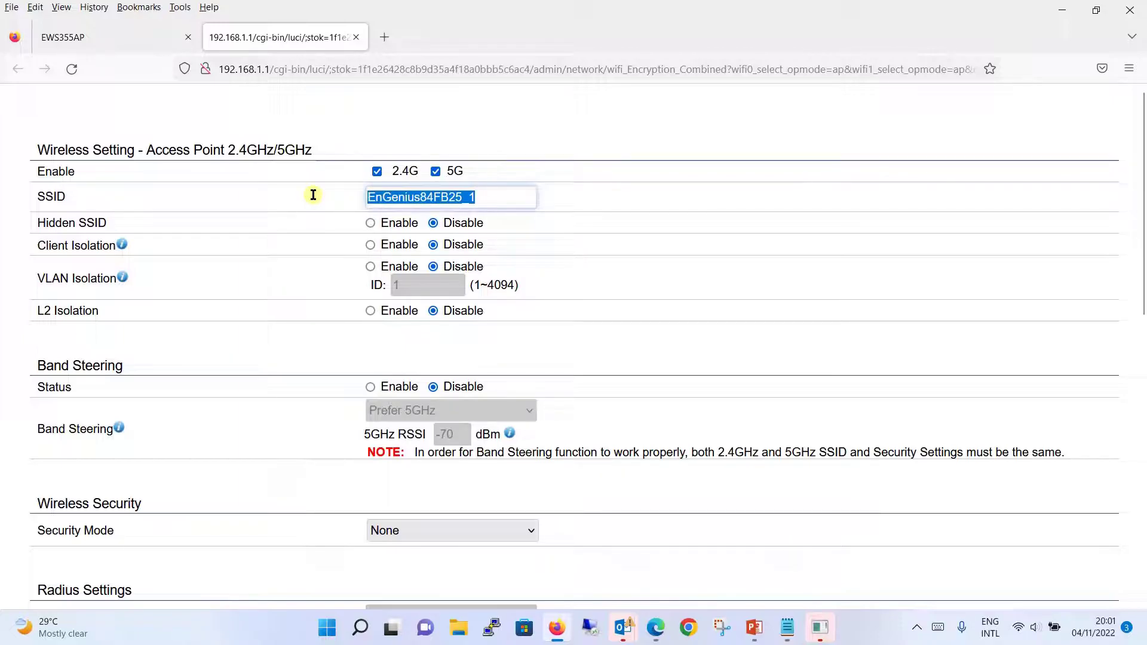
{"action": "type", "text": "LAB-WAP"}
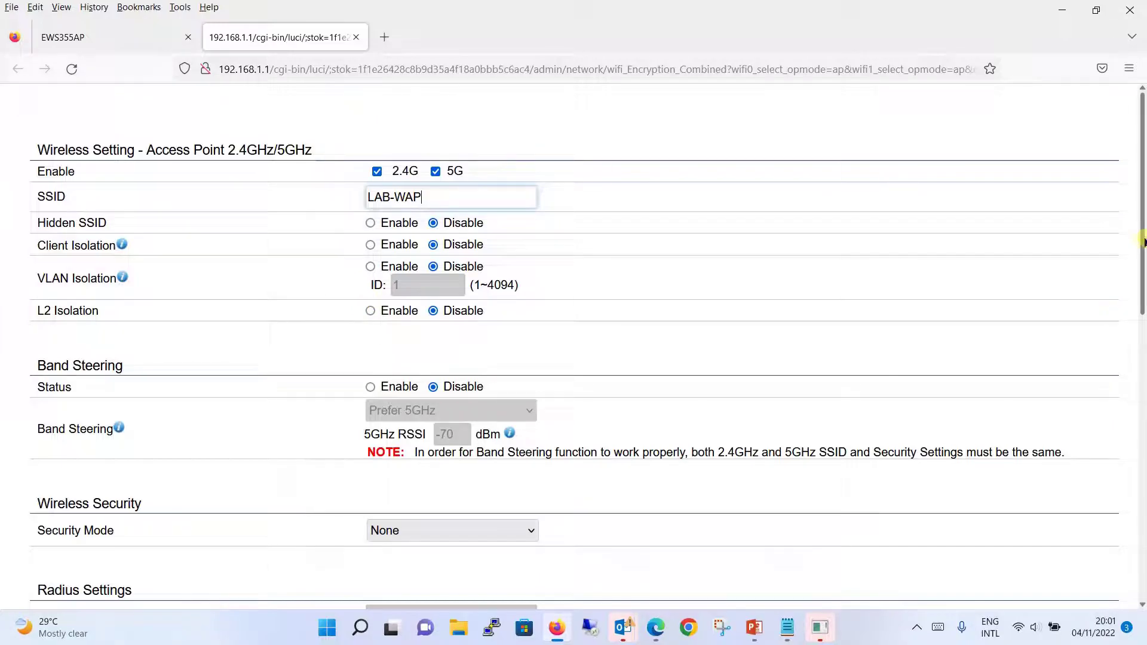
{"action": "left_click_drag", "start_coordinate": [1141, 243], "coordinate": [1141, 353]}
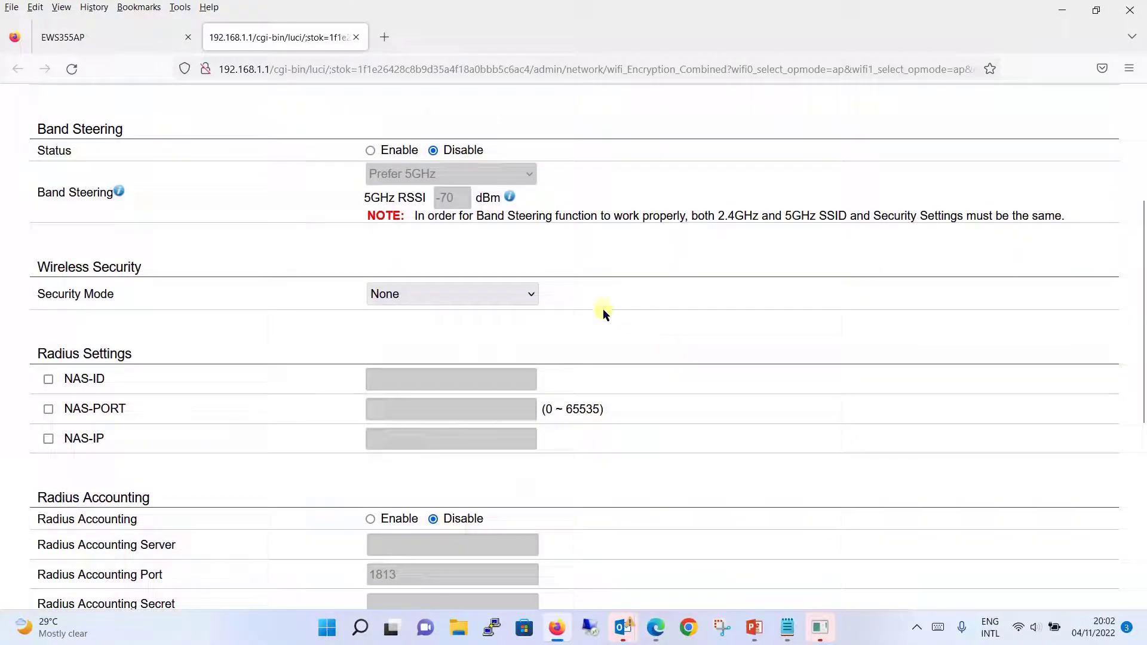
Set LAB-WAP's security mode to WPA2-PSK with AES, enter the network passphrase, and save.
{"action": "left_click", "coordinate": [532, 300]}
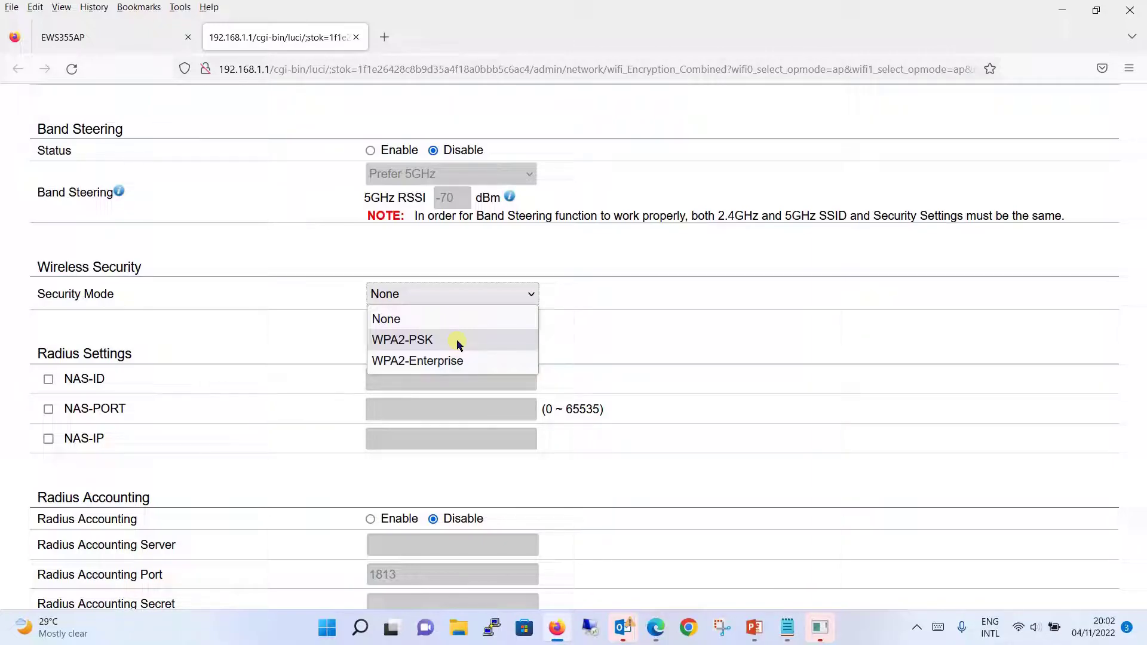
{"action": "left_click", "coordinate": [457, 343]}
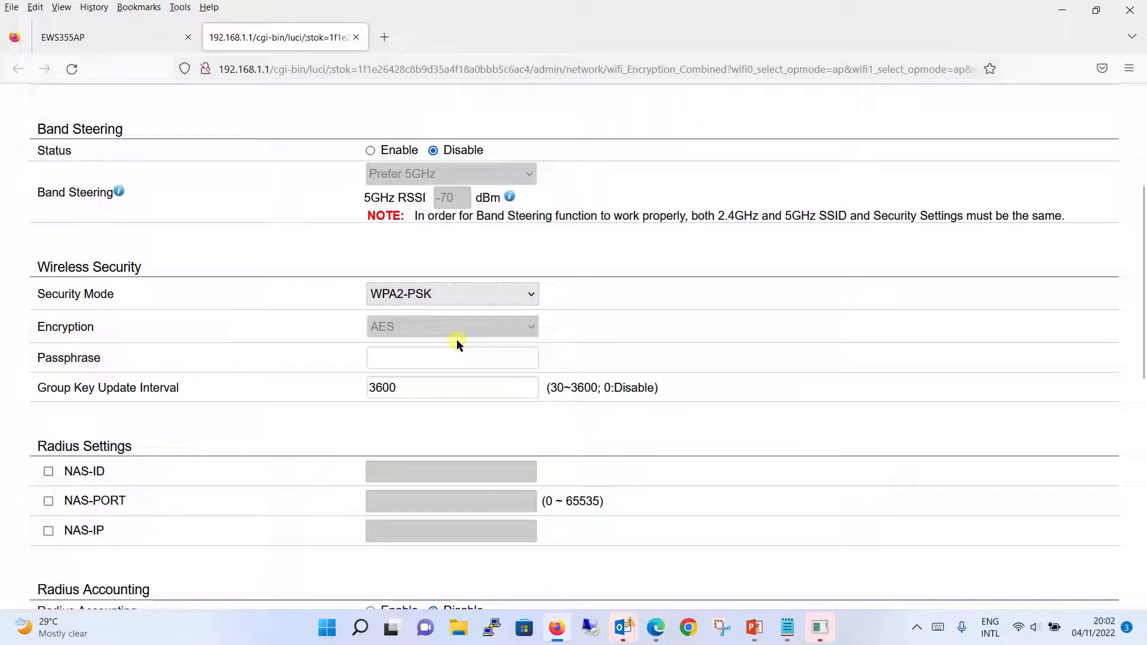
{"action": "left_click", "coordinate": [426, 359]}
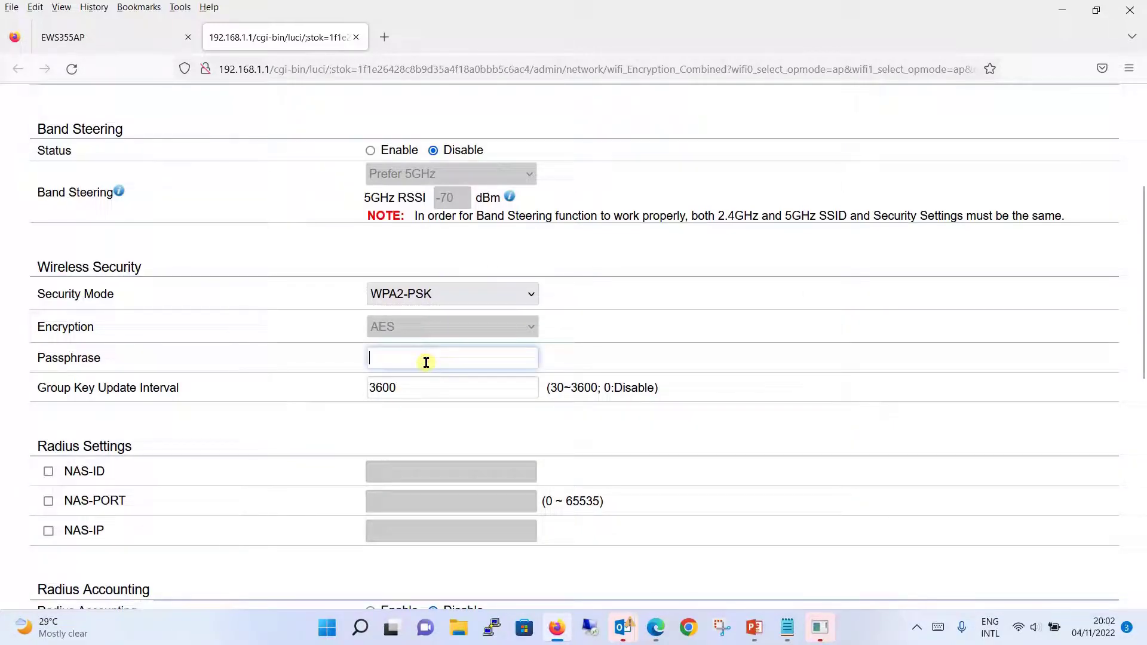
{"action": "left_click_drag", "start_coordinate": [1142, 341], "coordinate": [1137, 606]}
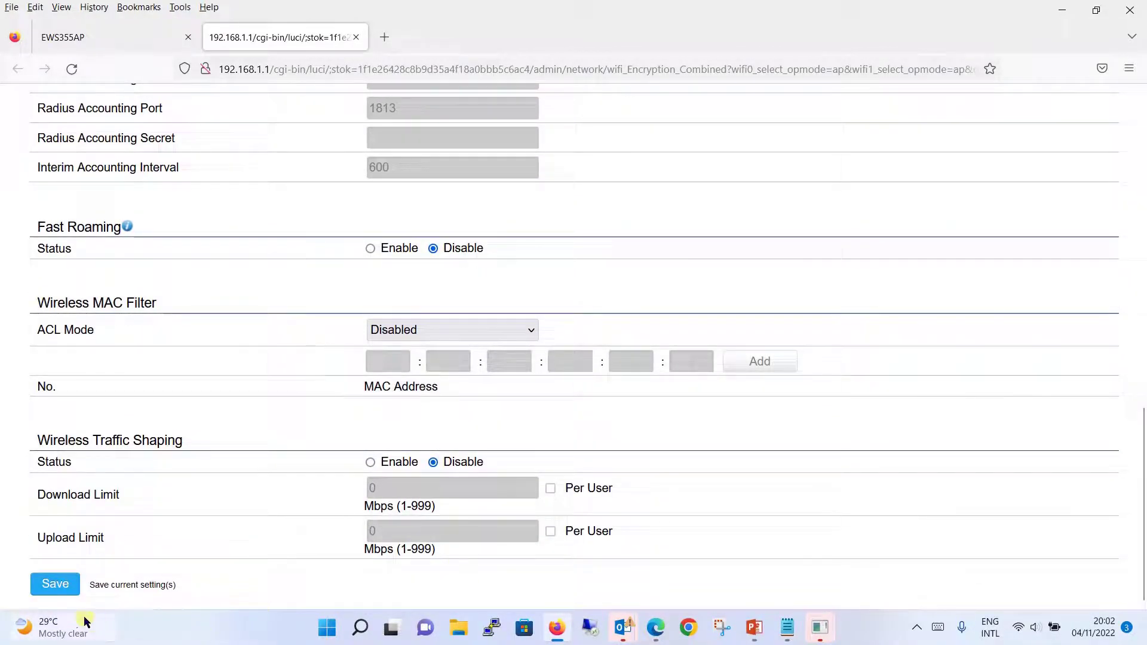
{"action": "left_click", "coordinate": [44, 589]}
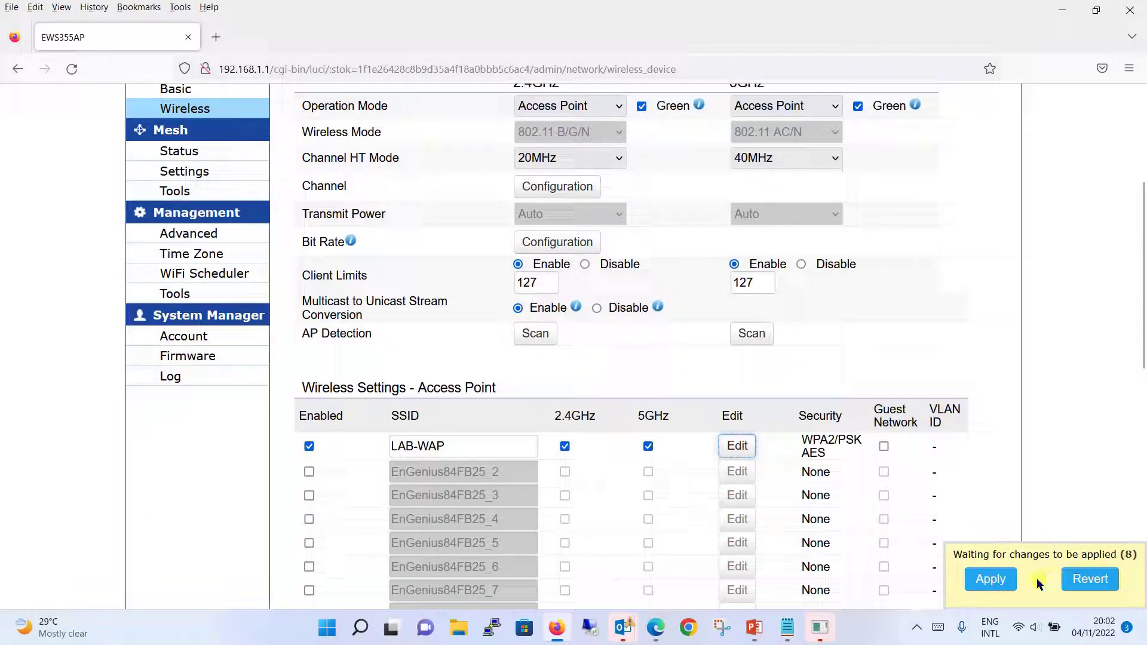
Apply the 8 pending changes so the access point reloads with the new settings.
{"action": "left_click", "coordinate": [1007, 584]}
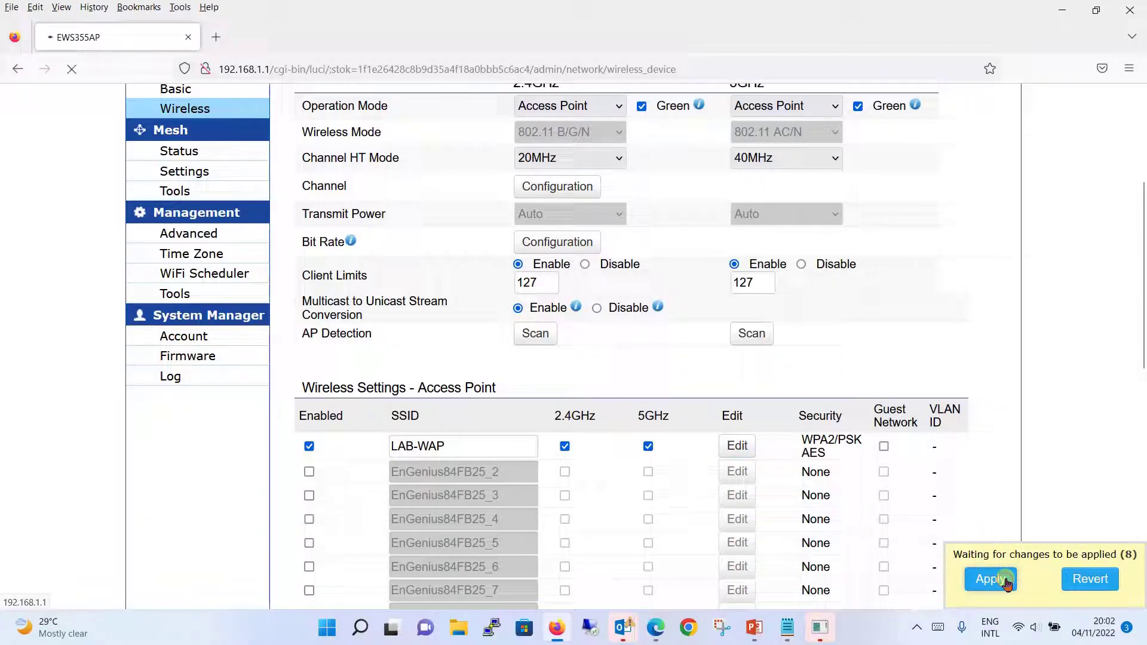
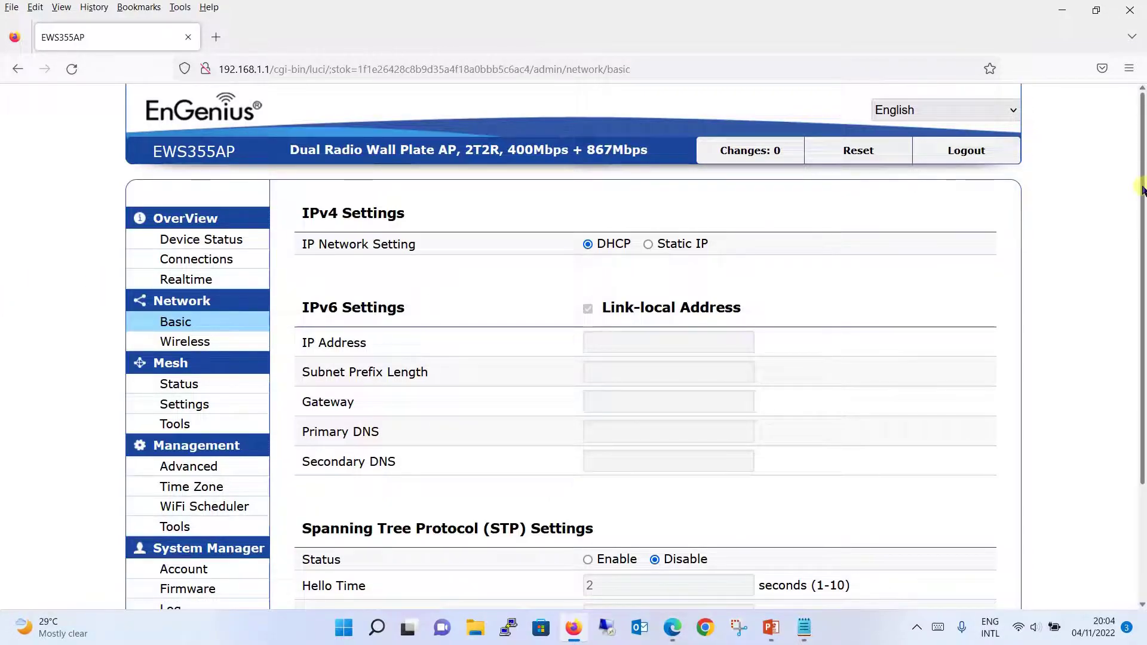
Scroll the Network Basic page back to the top, past IPv4 (DHCP), IPv6 and STP (disabled) settings.
{"action": "left_click_drag", "start_coordinate": [1141, 190], "coordinate": [1126, 130]}
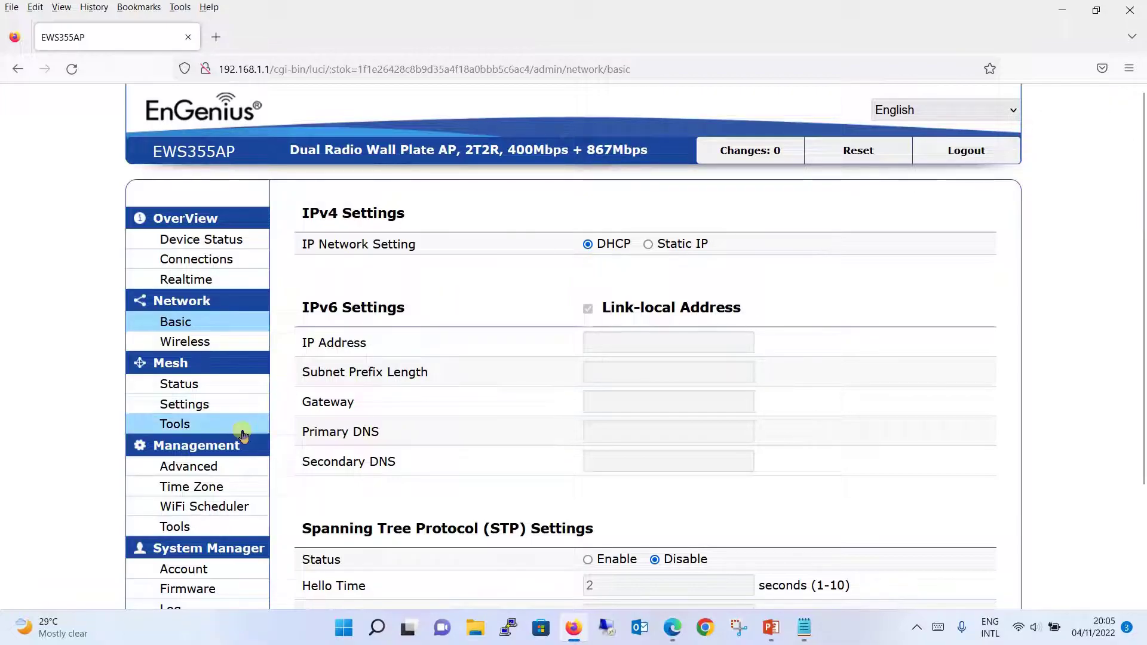
Go to Management > Advanced and enable Email Alert.
{"action": "left_click", "coordinate": [236, 469]}
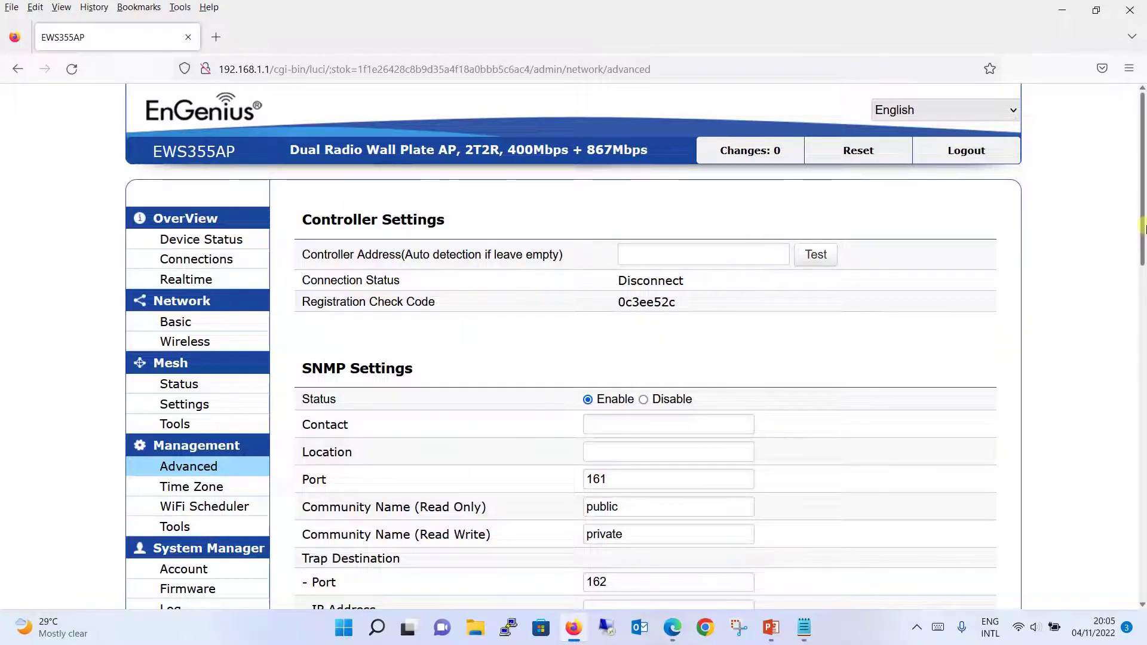
{"action": "left_click_drag", "start_coordinate": [1141, 224], "coordinate": [1126, 594]}
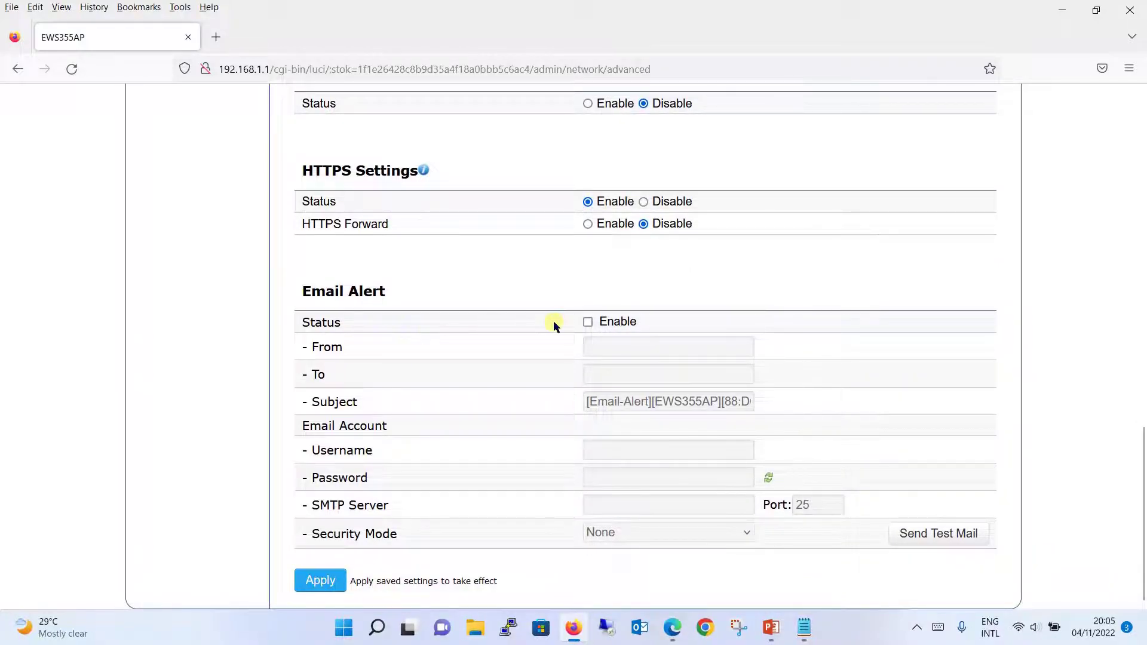
{"action": "left_click", "coordinate": [588, 321]}
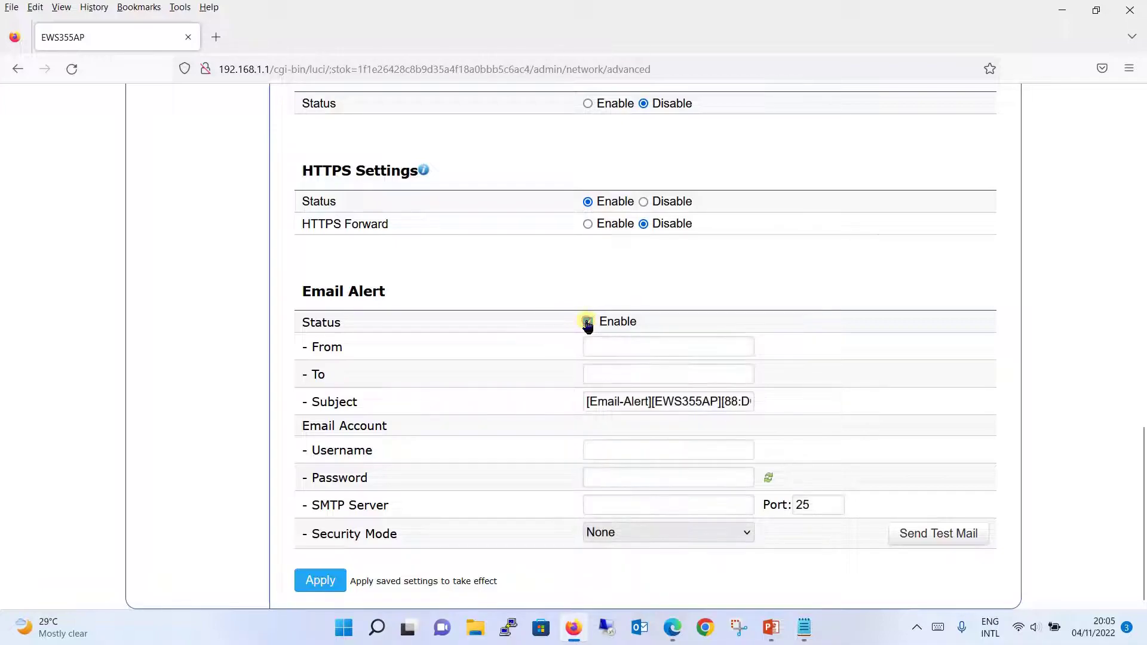
Select the Email Alert From, Username and SMTP Server fields, then scroll back up.
{"action": "left_click", "coordinate": [612, 352]}
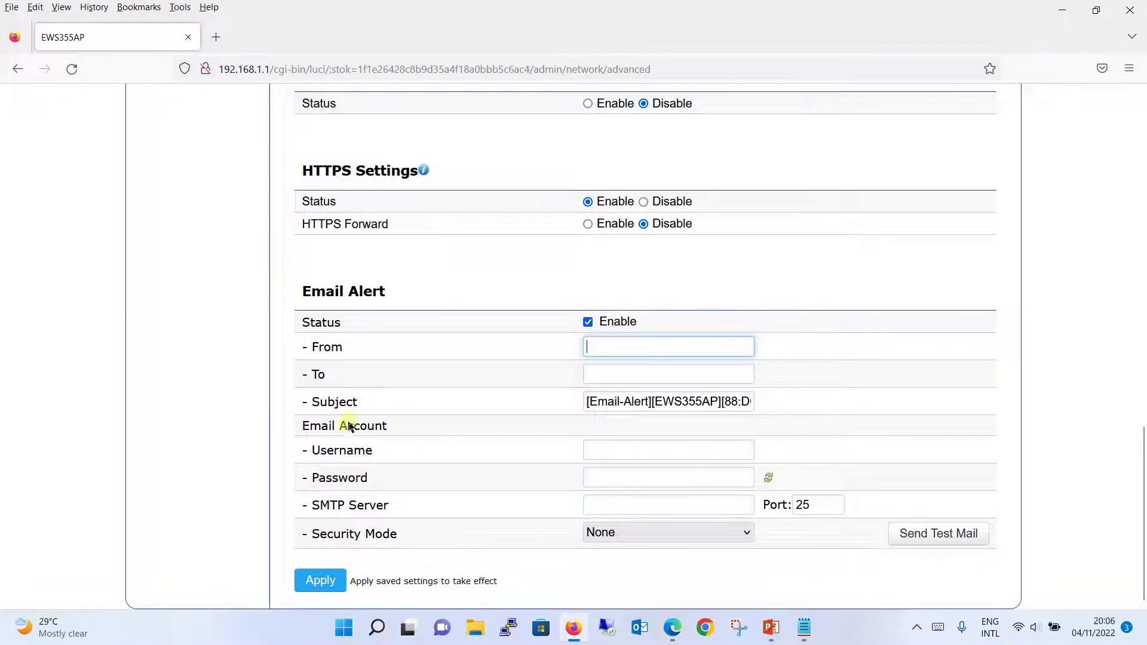
{"action": "left_click", "coordinate": [683, 450]}
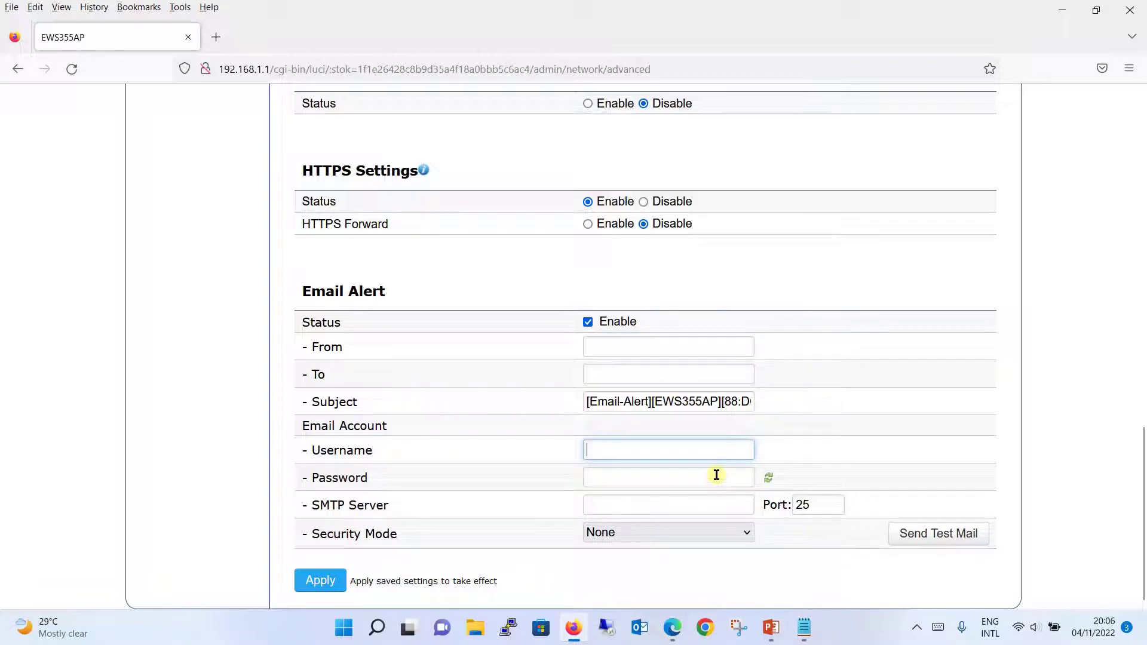
{"action": "left_click", "coordinate": [654, 509]}
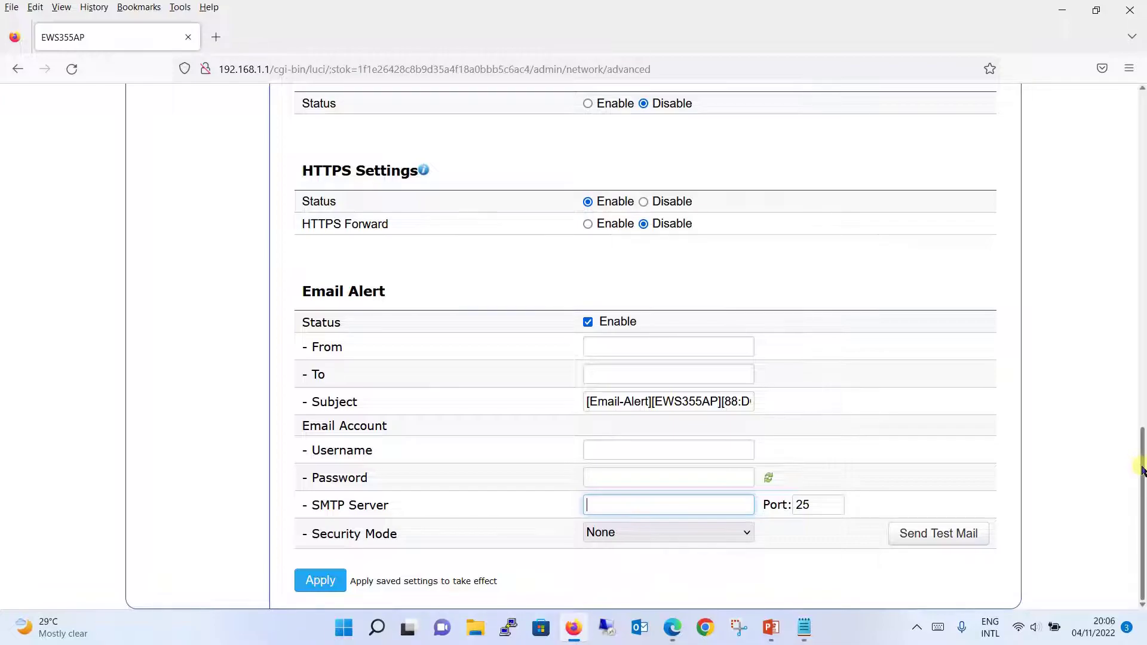
{"action": "left_click_drag", "start_coordinate": [1142, 468], "coordinate": [1141, 27]}
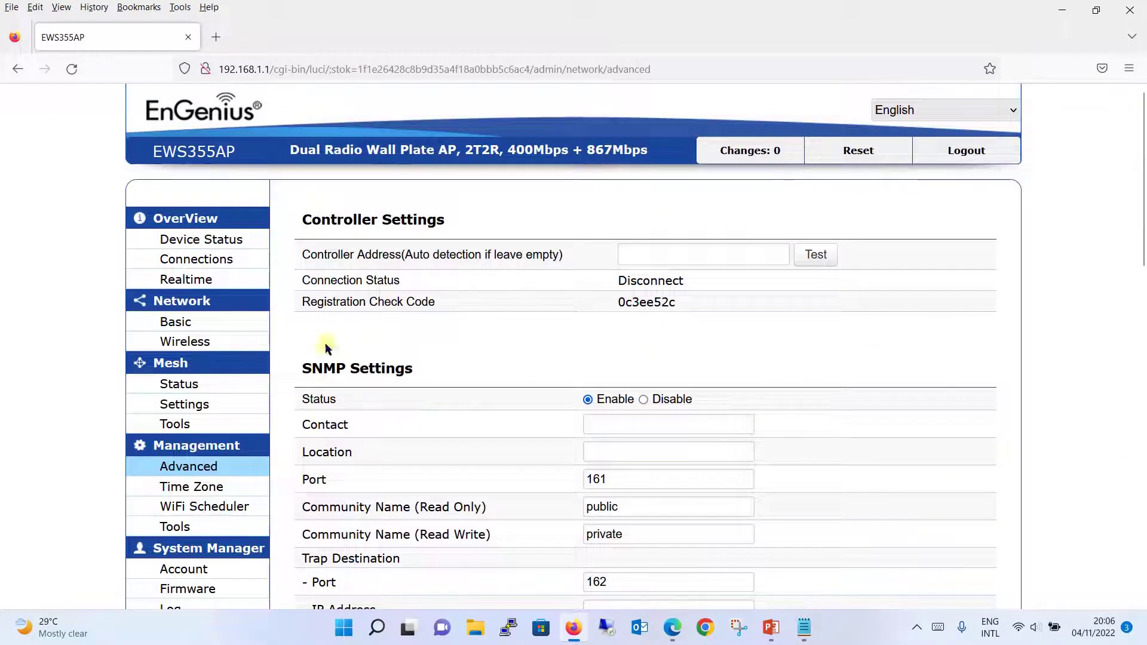
Check the Time Zone list without changing it, then go to WiFi Scheduler.
{"action": "left_click", "coordinate": [235, 491]}
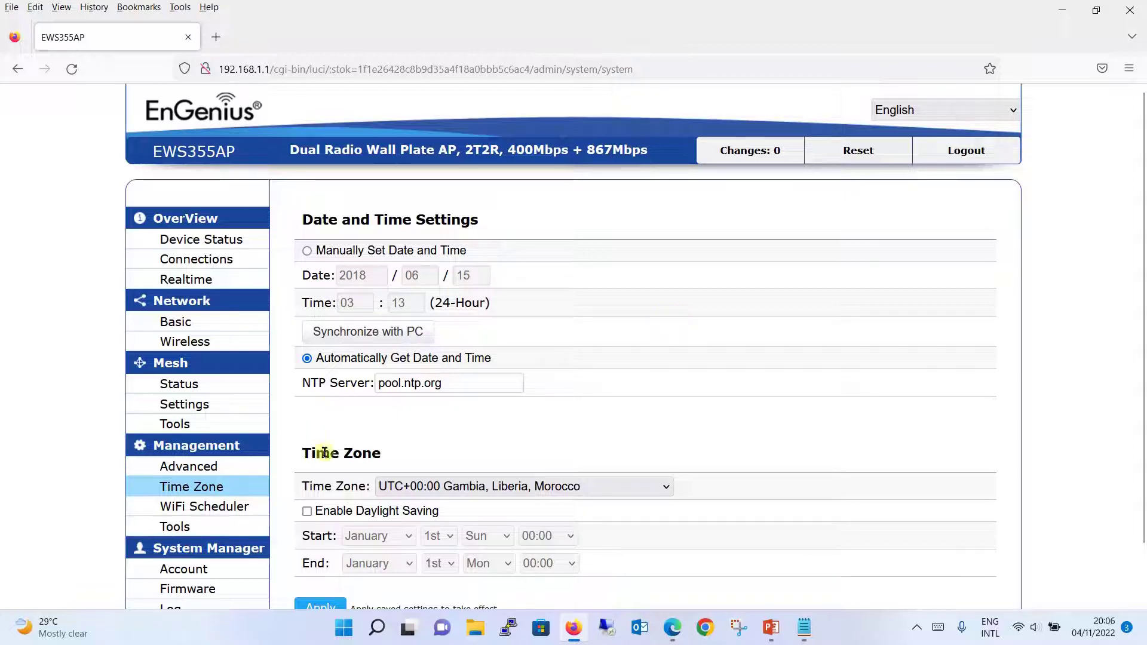
{"action": "left_click", "coordinate": [494, 488]}
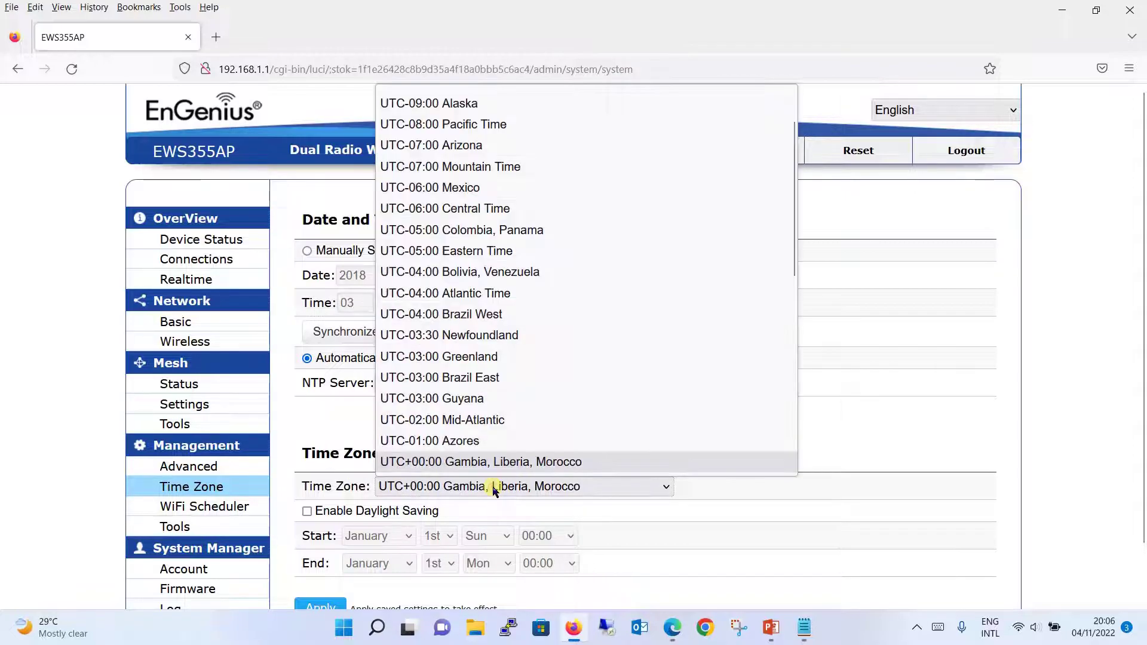
{"action": "left_click", "coordinate": [876, 489]}
{"action": "scroll", "coordinate": [1134, 389], "scroll_direction": "down", "scroll_amount": 2}
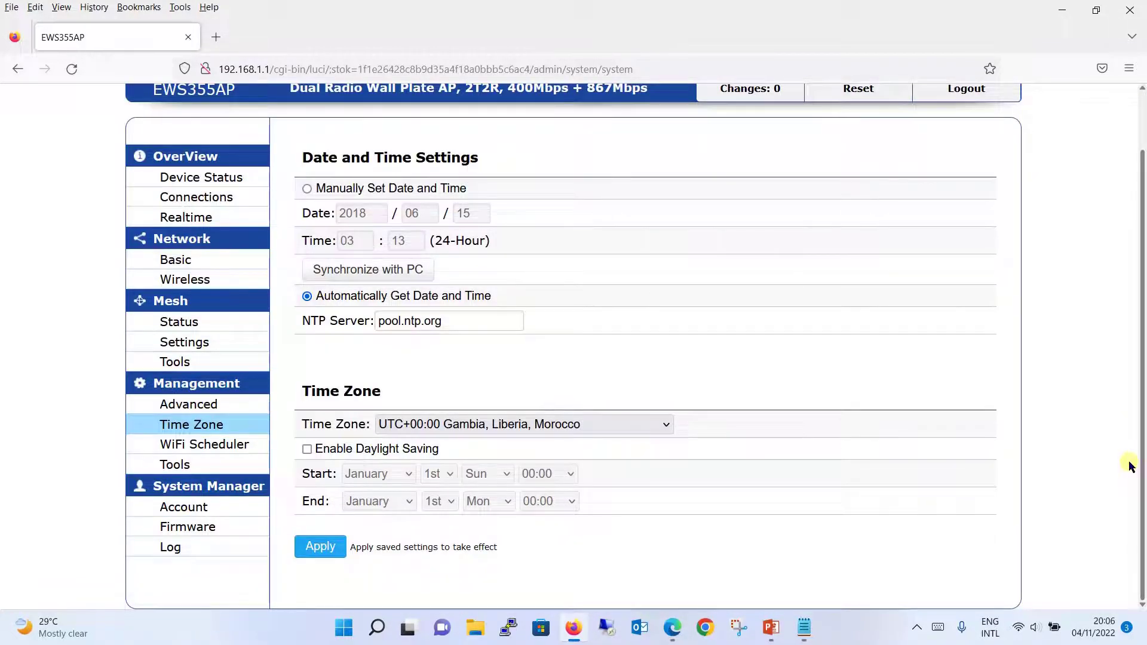
{"action": "left_click", "coordinate": [248, 449]}
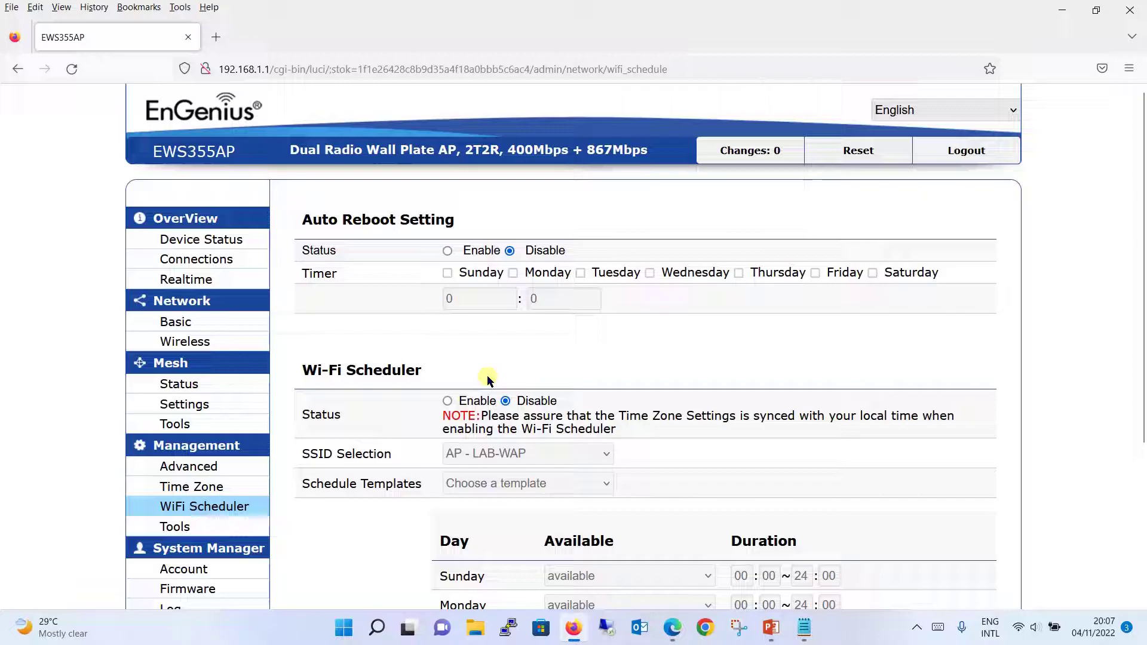
Enable Auto Reboot with Sunday and Monday left unticked, then go to Management > Tools.
{"action": "left_click", "coordinate": [447, 251]}
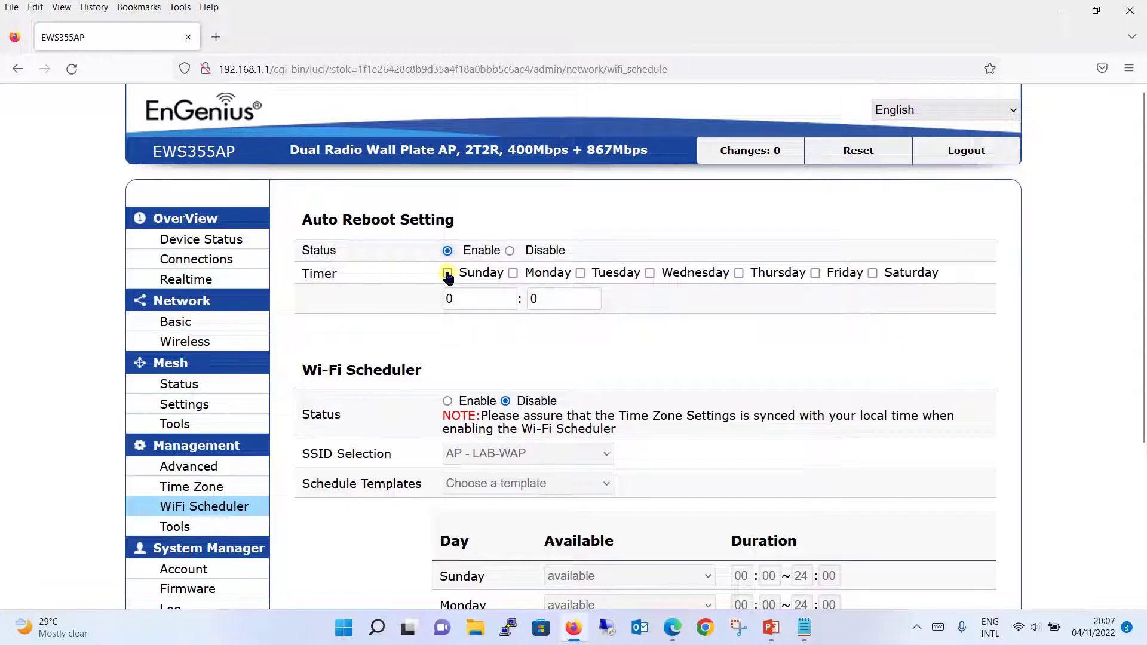
{"action": "left_click", "coordinate": [448, 273]}
{"action": "left_click", "coordinate": [513, 273]}
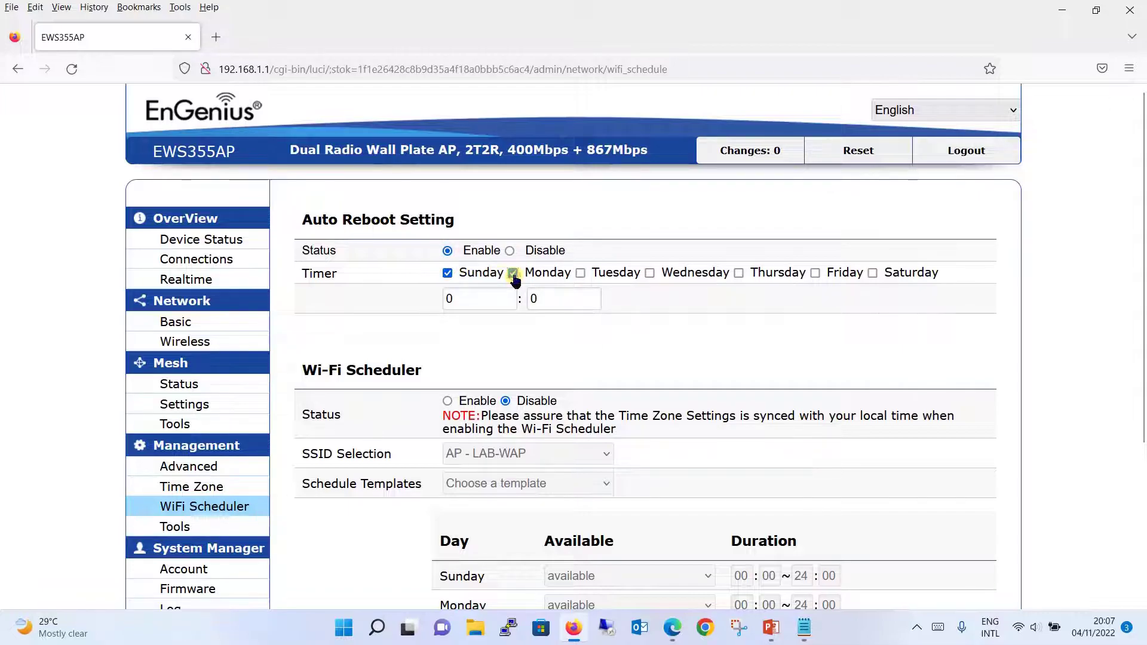
{"action": "left_click", "coordinate": [447, 273]}
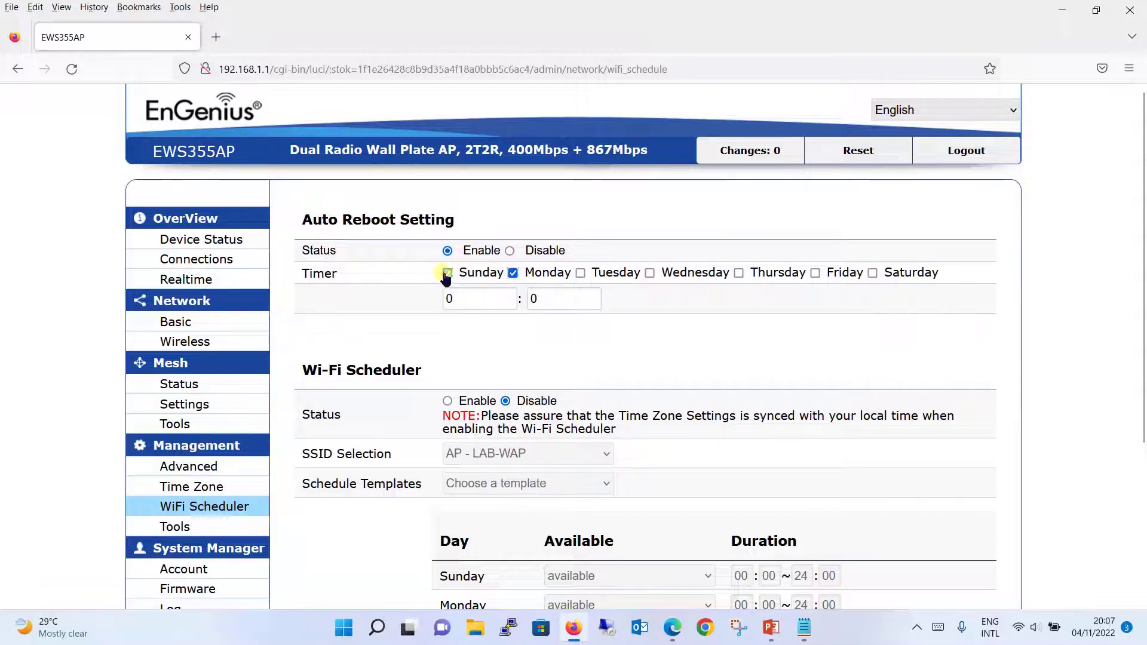
{"action": "left_click", "coordinate": [513, 273]}
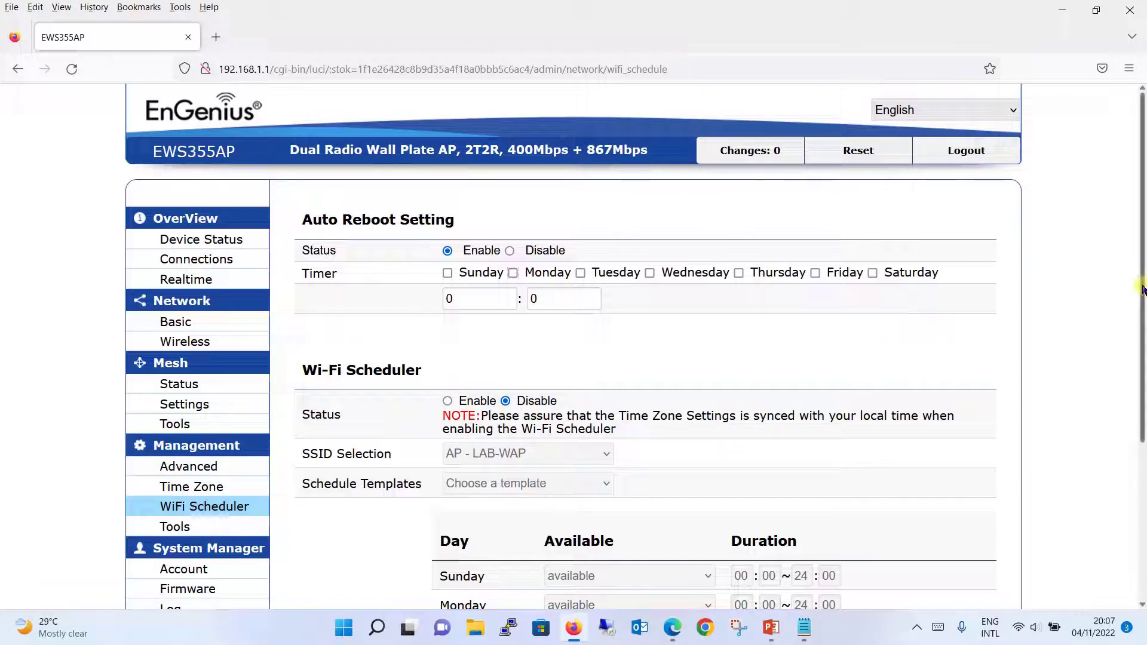
{"action": "left_click_drag", "start_coordinate": [1141, 288], "coordinate": [1109, 522]}
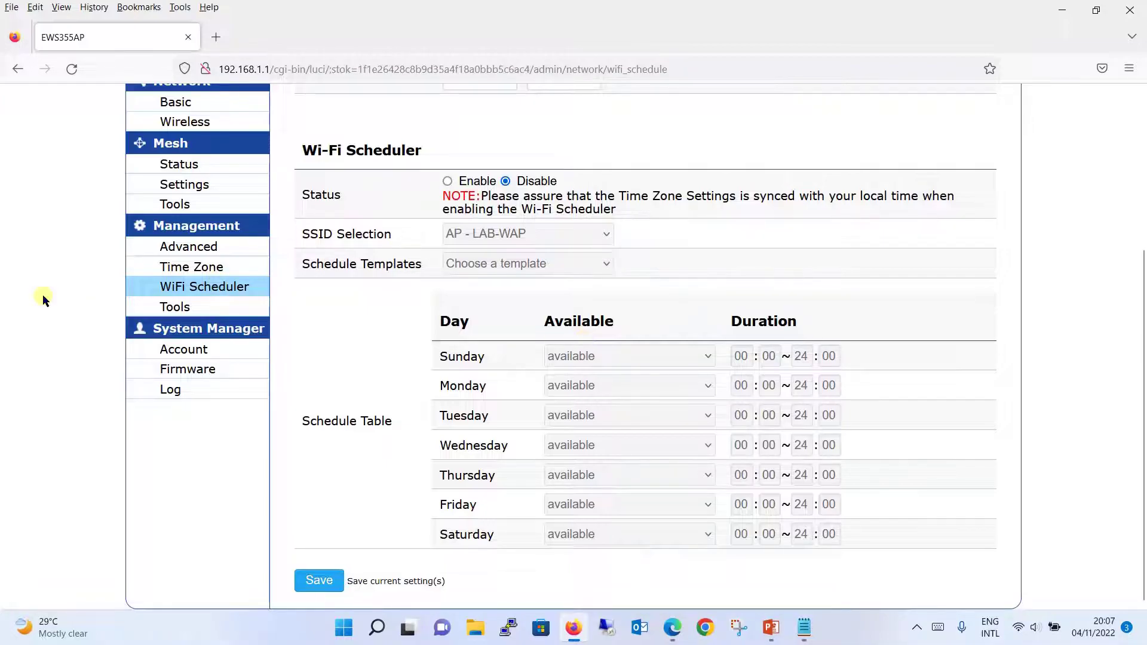
{"action": "left_click", "coordinate": [206, 308]}
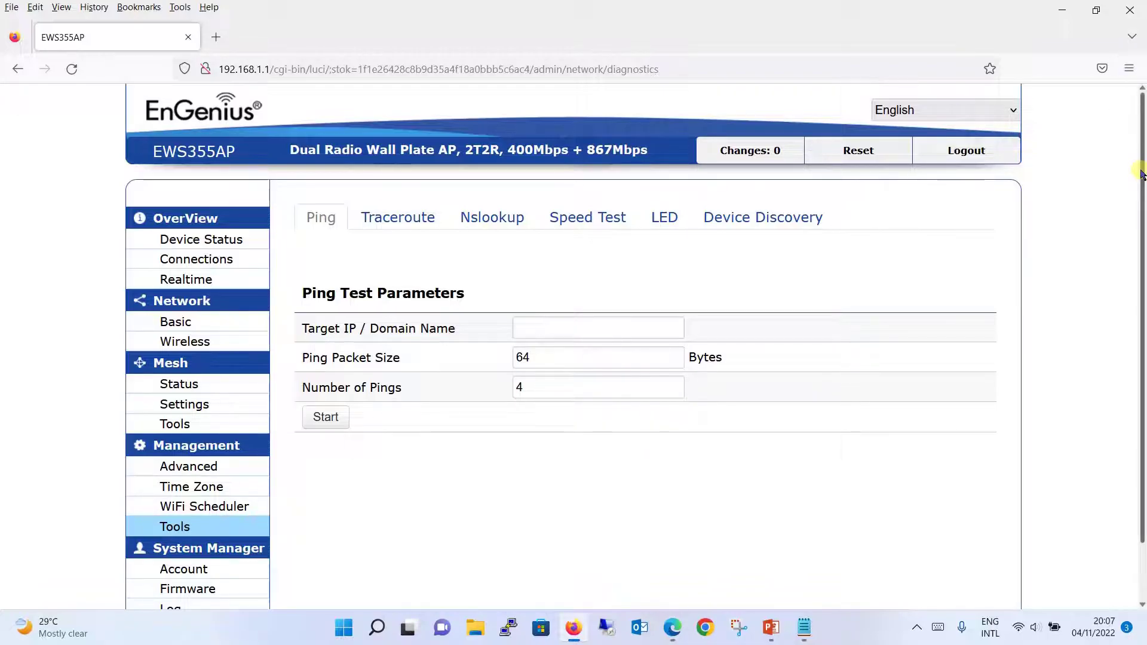
Review the System Manager Account password fields, then go to the Firmware page.
{"action": "left_click_drag", "start_coordinate": [1141, 170], "coordinate": [1142, 251]}
{"action": "left_click", "coordinate": [242, 509]}
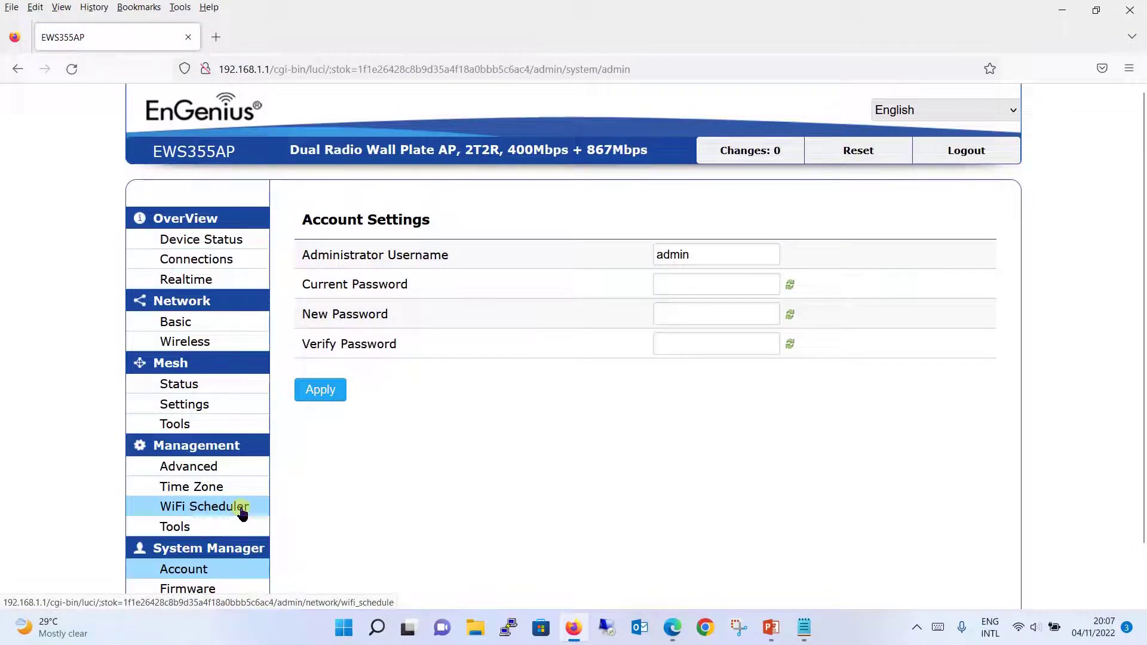
{"action": "scroll", "coordinate": [1142, 298], "scroll_direction": "down", "scroll_amount": 2}
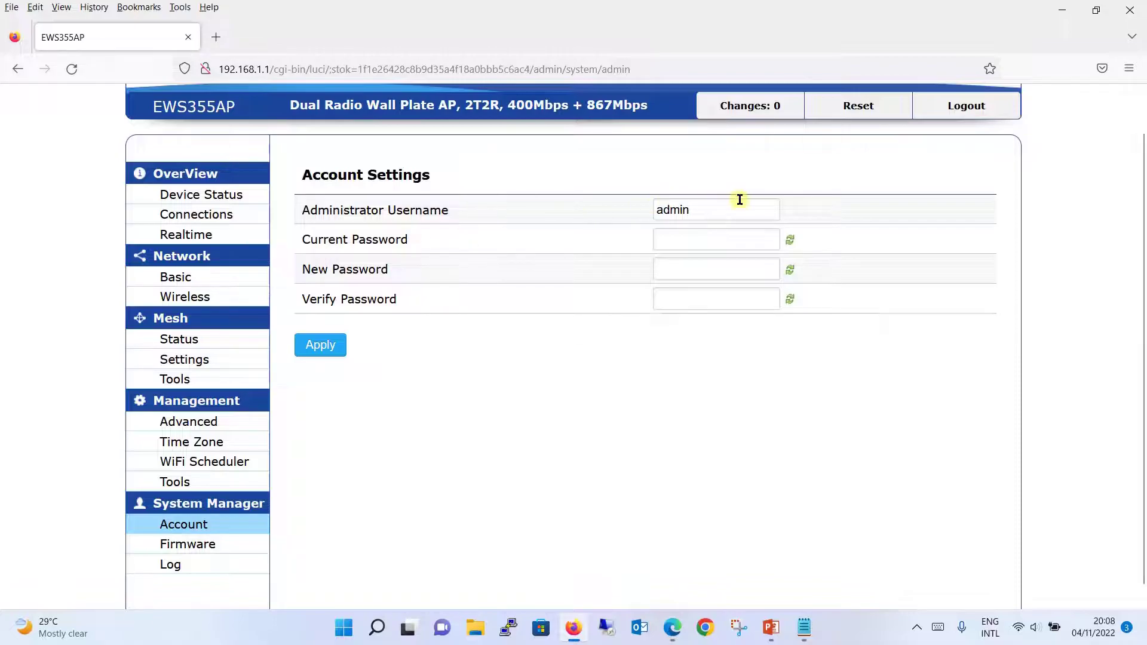
{"action": "left_click", "coordinate": [704, 238]}
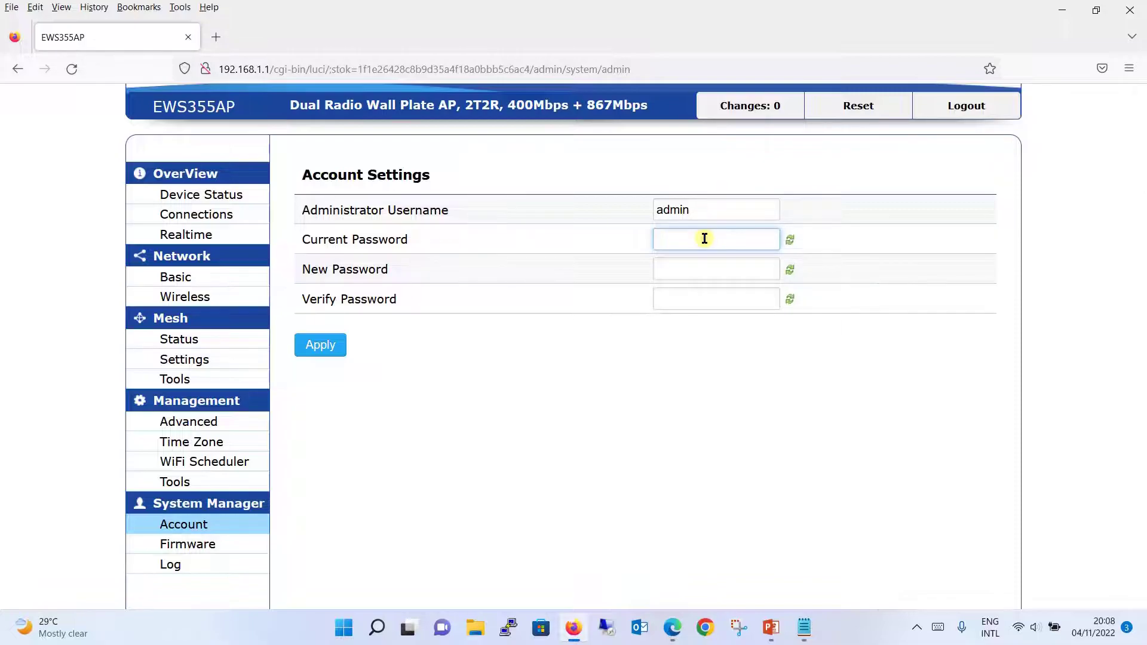
{"action": "left_click", "coordinate": [704, 238]}
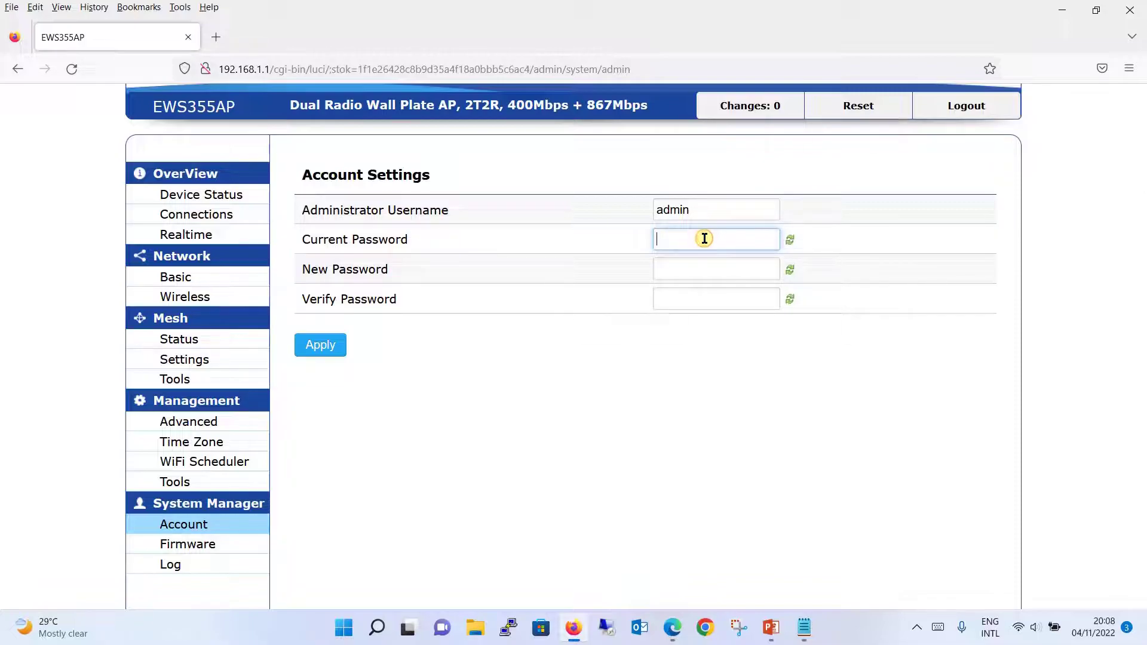
{"action": "left_click", "coordinate": [695, 299]}
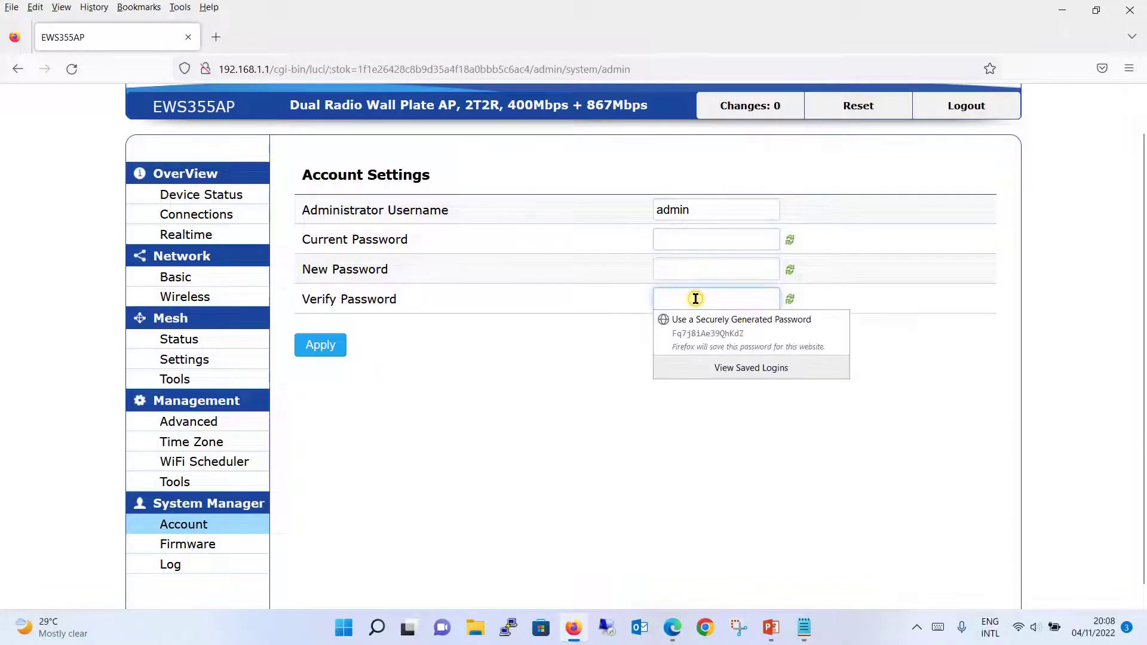
{"action": "left_click", "coordinate": [362, 364]}
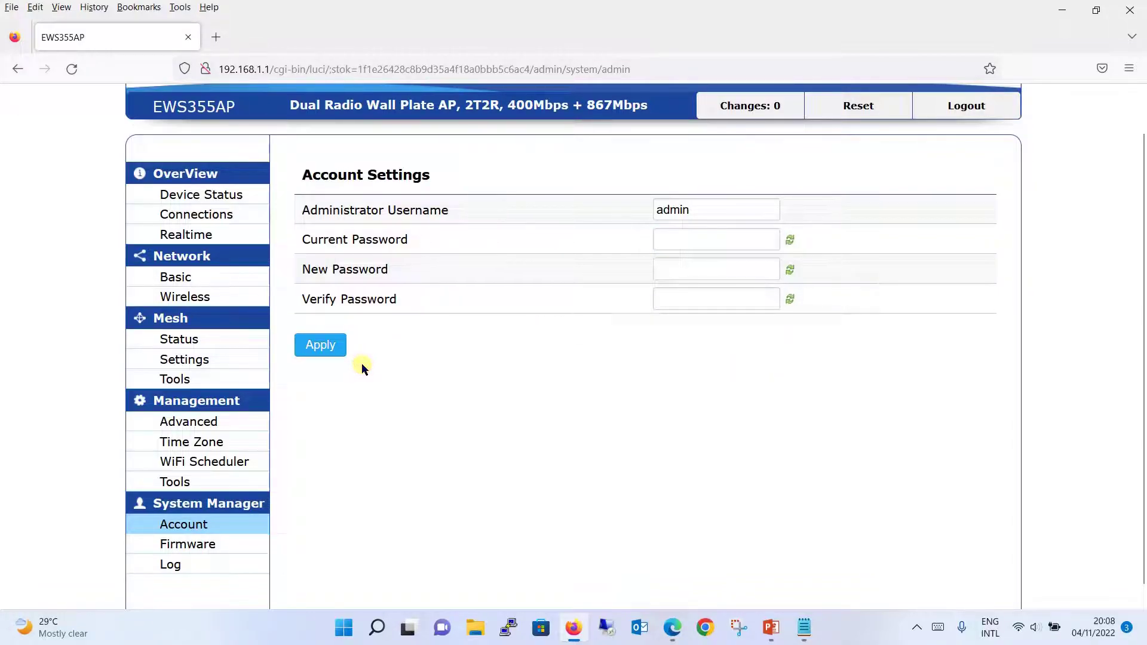
{"action": "left_click", "coordinate": [221, 545]}
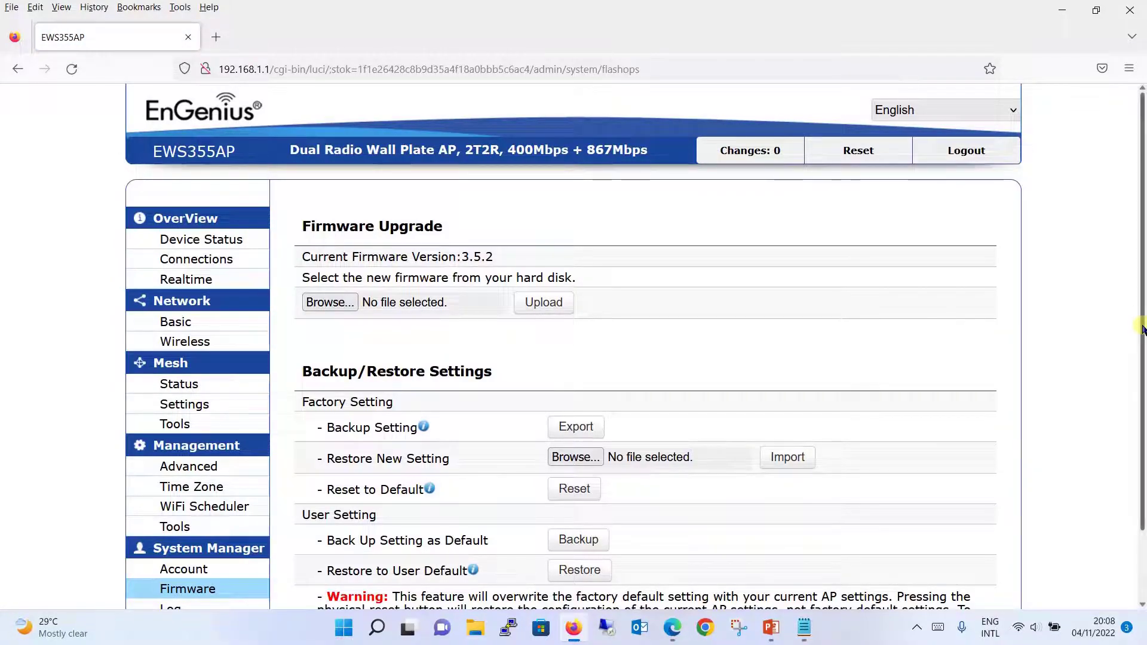
Read the Firmware page's backup warning, then go to System Manager > Log.
{"action": "scroll", "coordinate": [1142, 328], "scroll_direction": "down", "scroll_amount": 2}
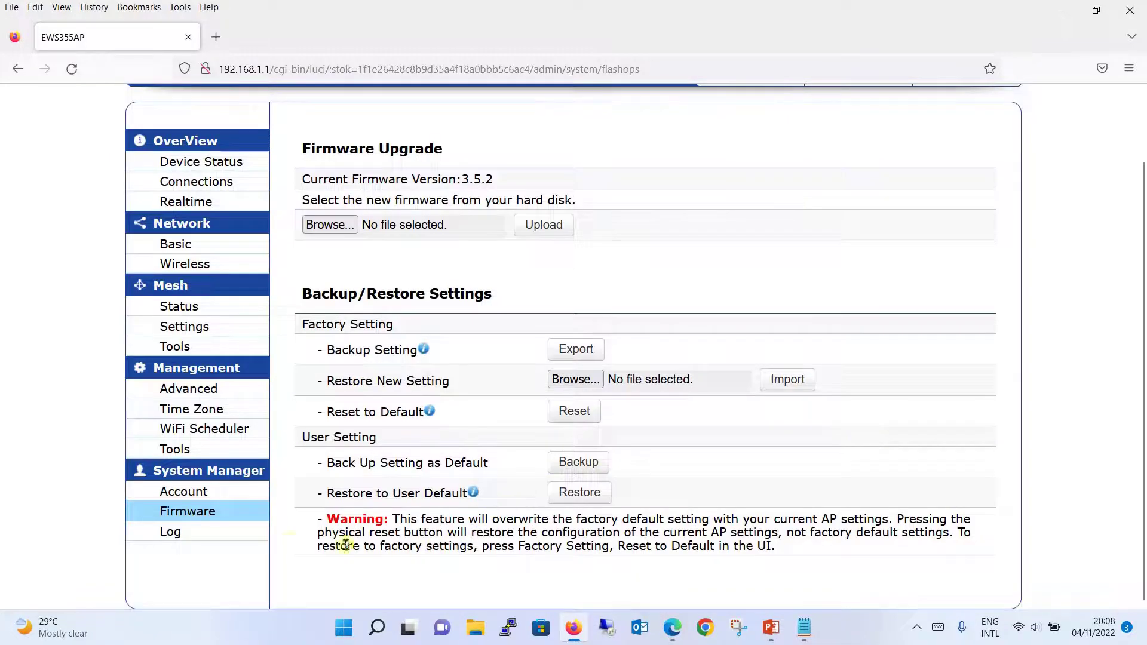
{"action": "left_click", "coordinate": [230, 532]}
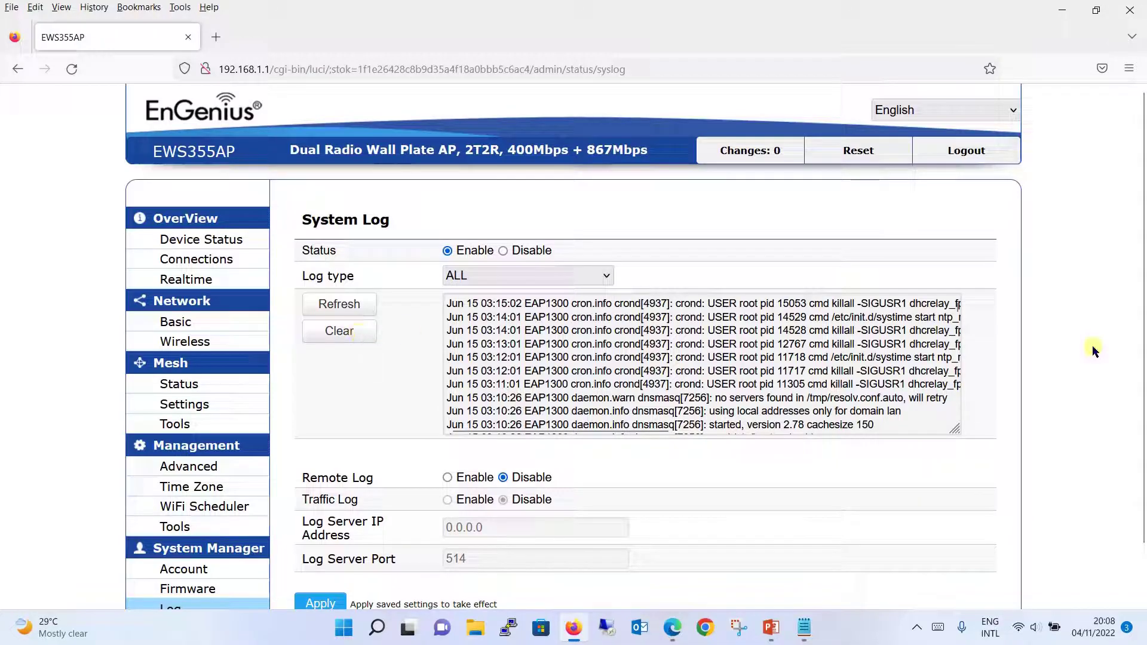
{"action": "scroll", "coordinate": [1142, 435], "scroll_direction": "down", "scroll_amount": 2}
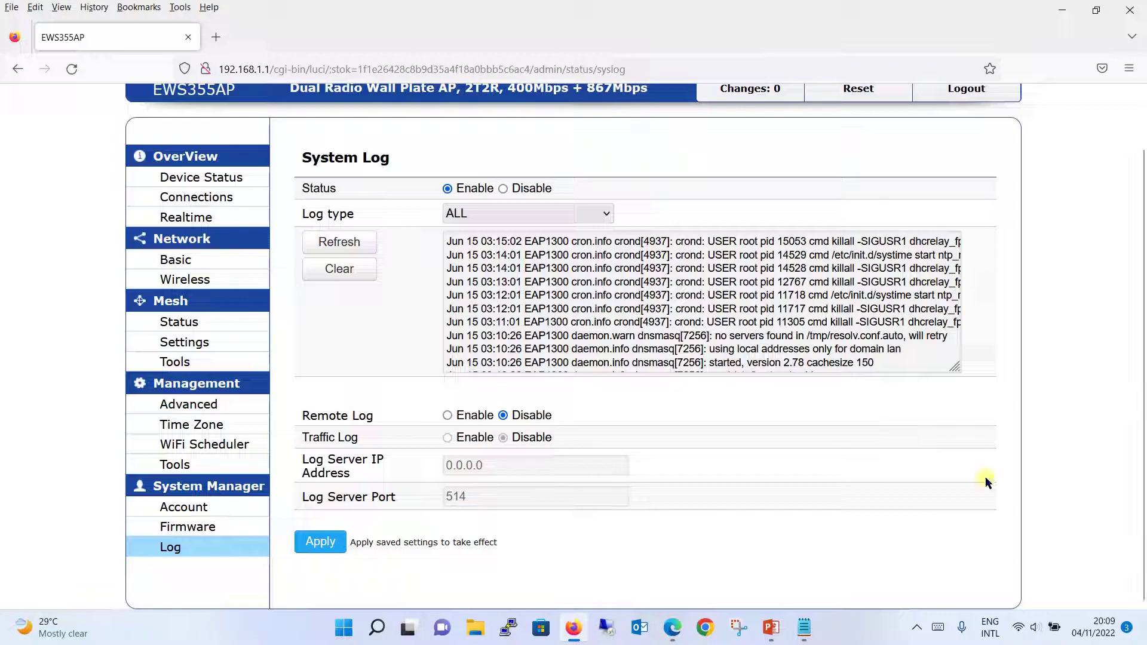
{"action": "left_click", "coordinate": [318, 544]}
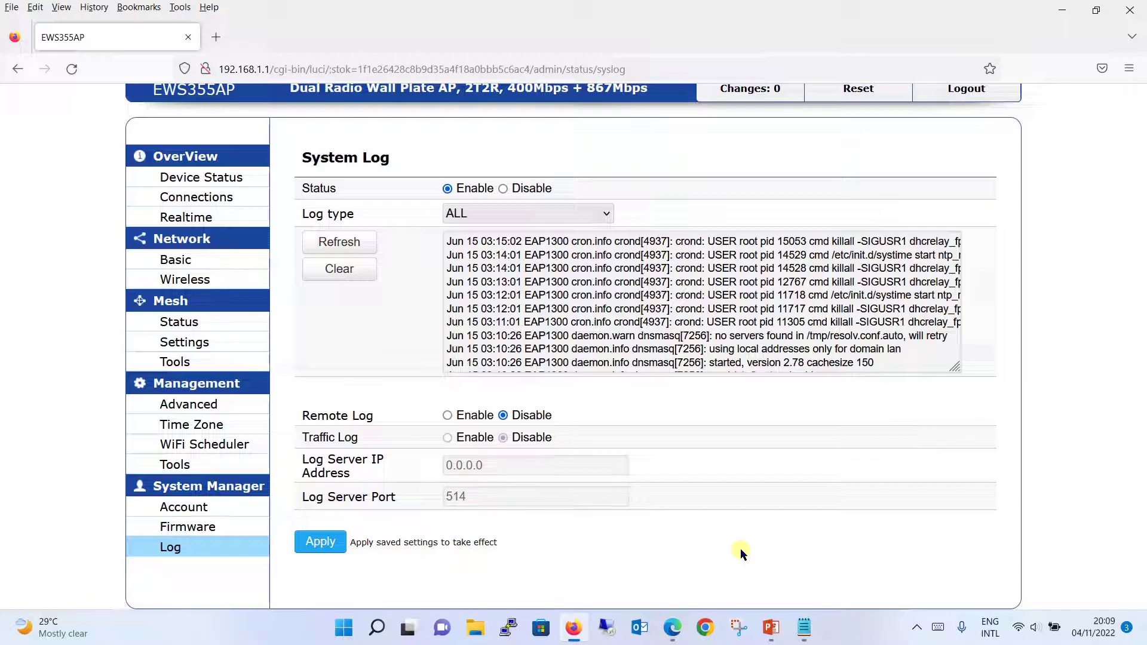
View the available Wi‑Fi networks in Windows quick settings, then go to Overview > Connections.
{"action": "left_click", "coordinate": [1019, 629]}
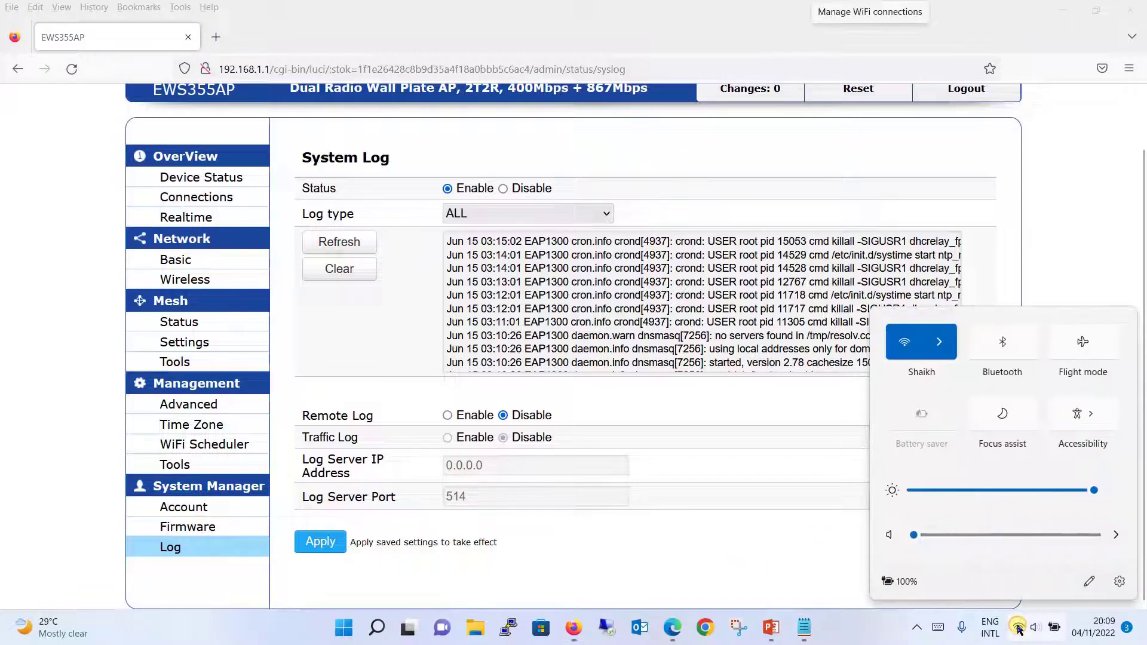
{"action": "left_click", "coordinate": [941, 340]}
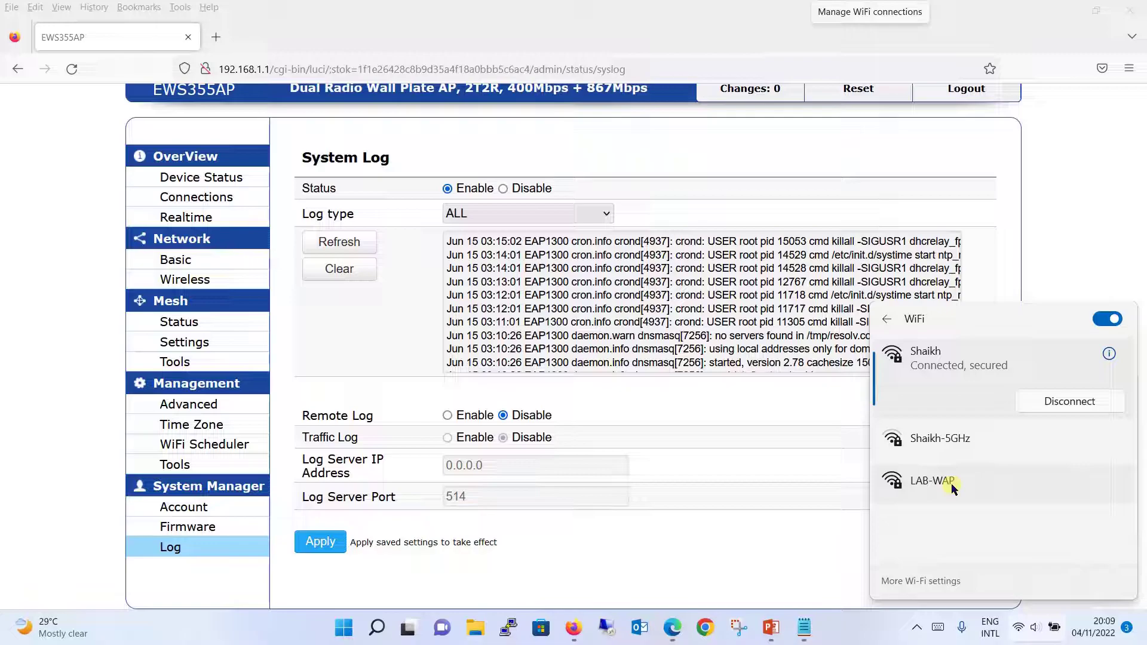
{"action": "left_click", "coordinate": [736, 553]}
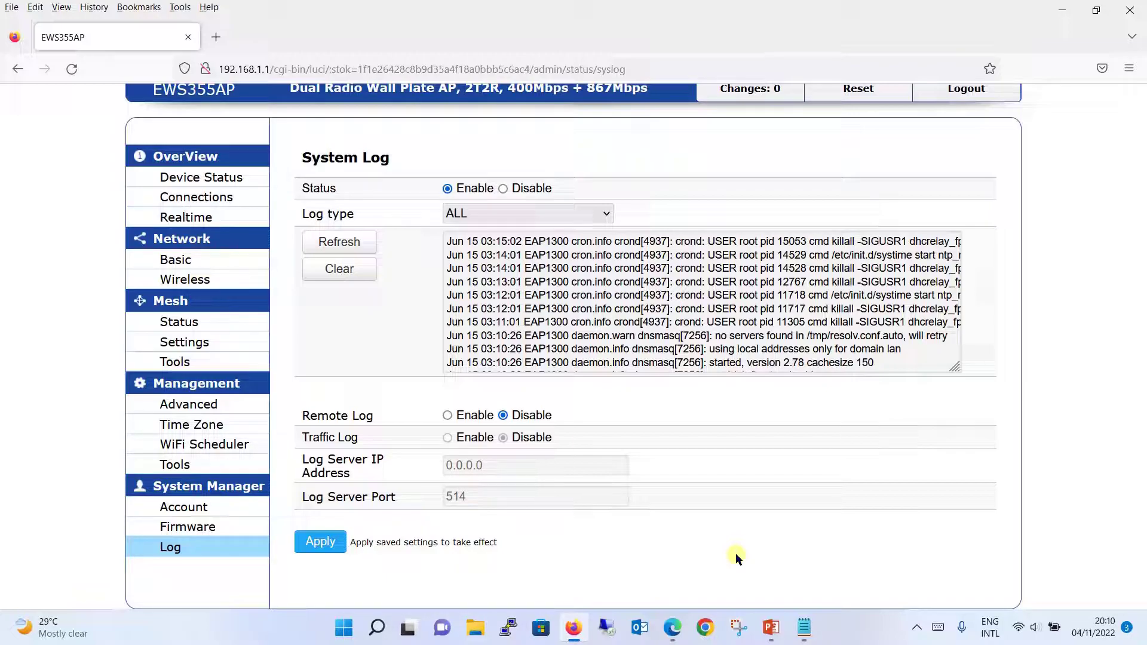
{"action": "left_click_drag", "start_coordinate": [1142, 394], "coordinate": [1142, 237]}
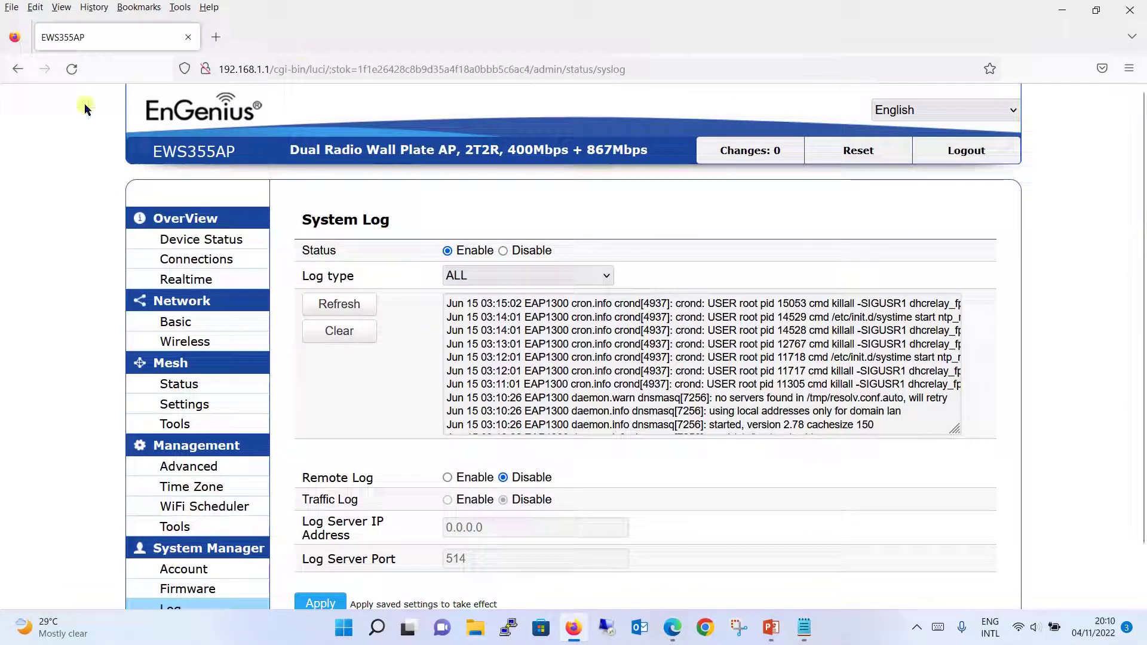
{"action": "left_click", "coordinate": [244, 261]}
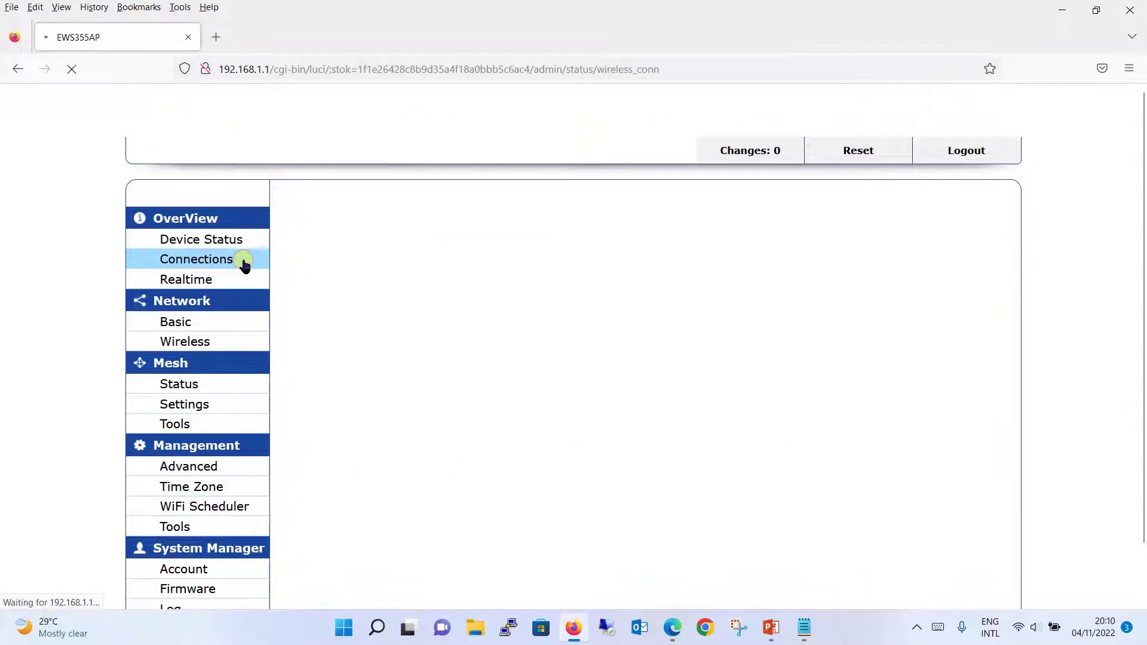